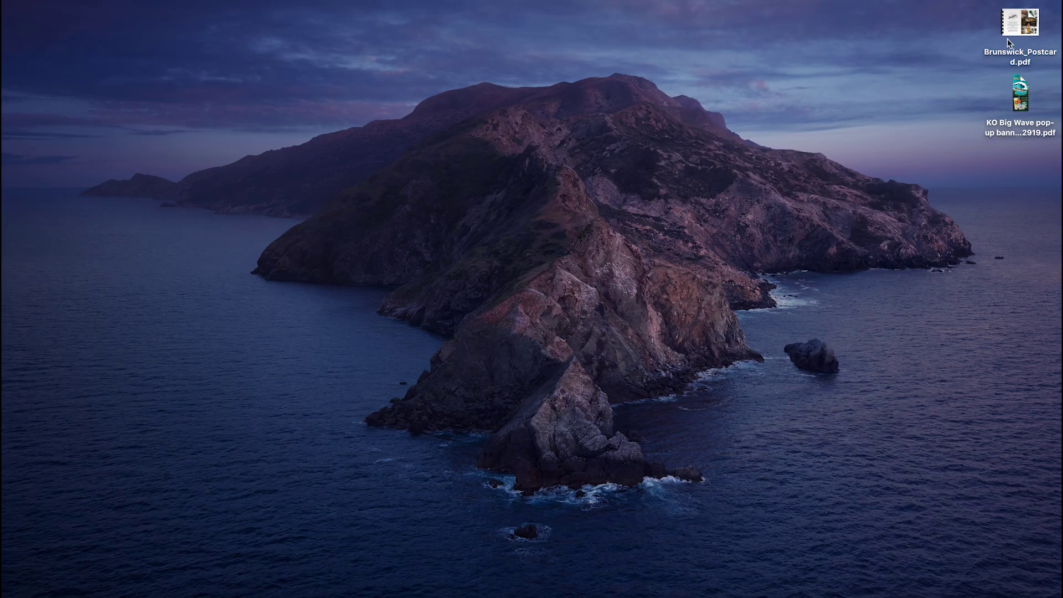
Step: Open Brunswick_Postcard.pdf in Illustrator and ignore all three missing linked-image warnings
left_click_drag(1029, 16, 366, 584)
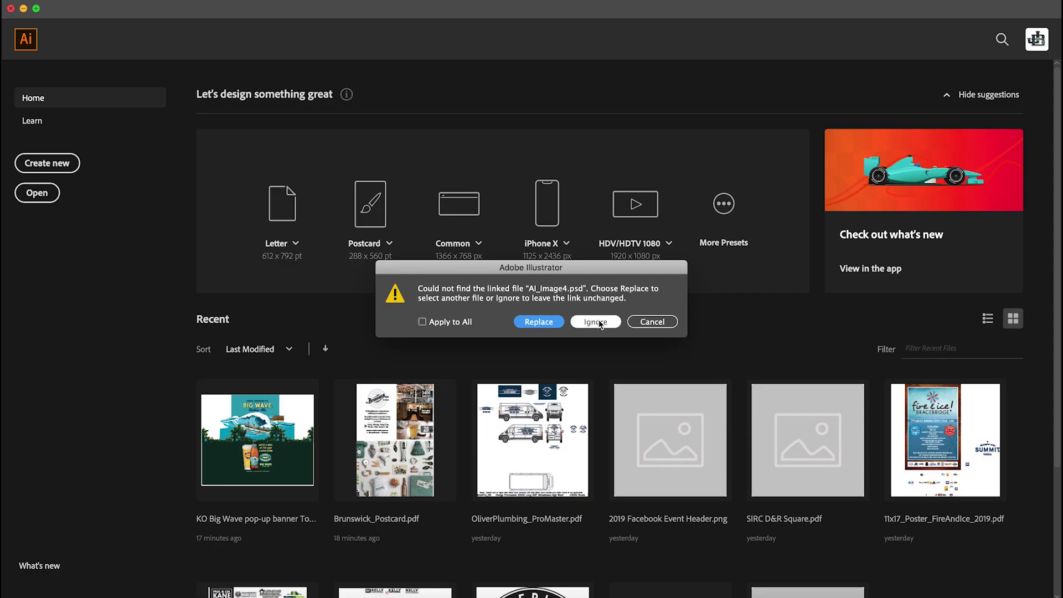
left_click(596, 321)
left_click(596, 322)
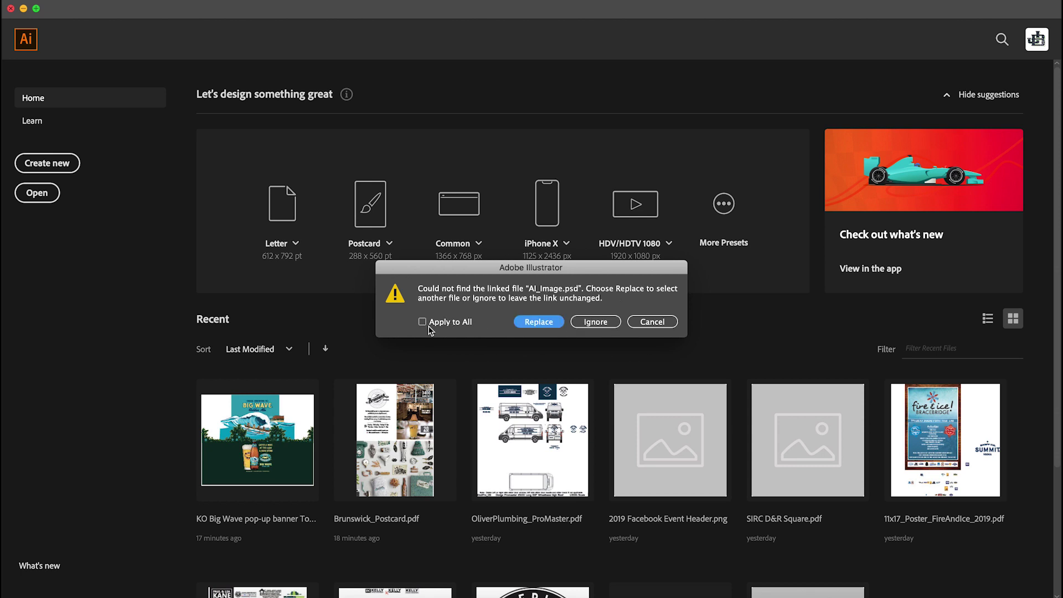
left_click(582, 324)
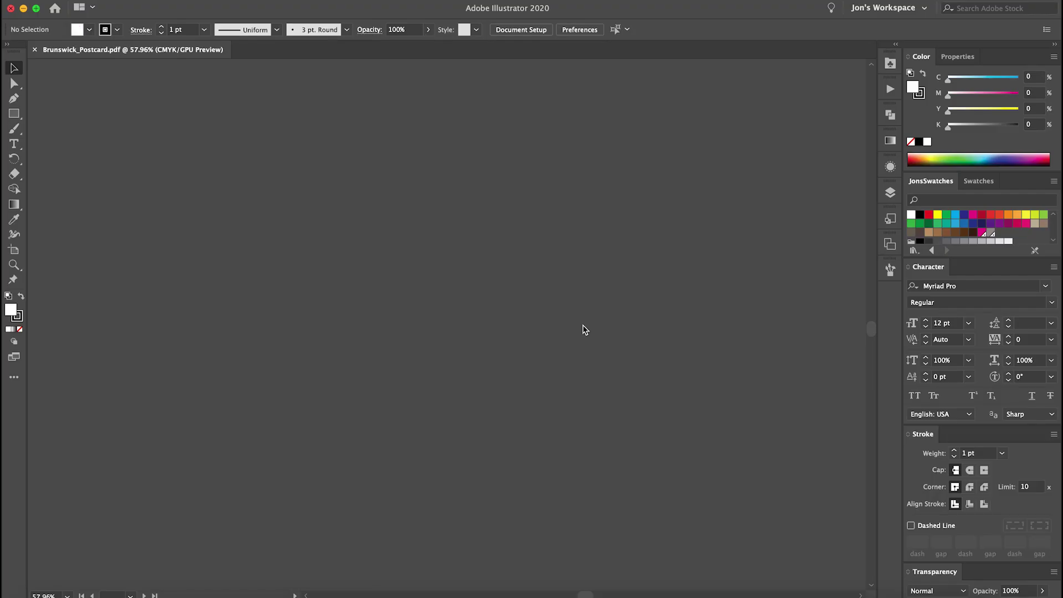
Step: Disable Smart Guides, then check the Brunswick logo and text group on the front artboard
scroll(597, 293, "down", 3)
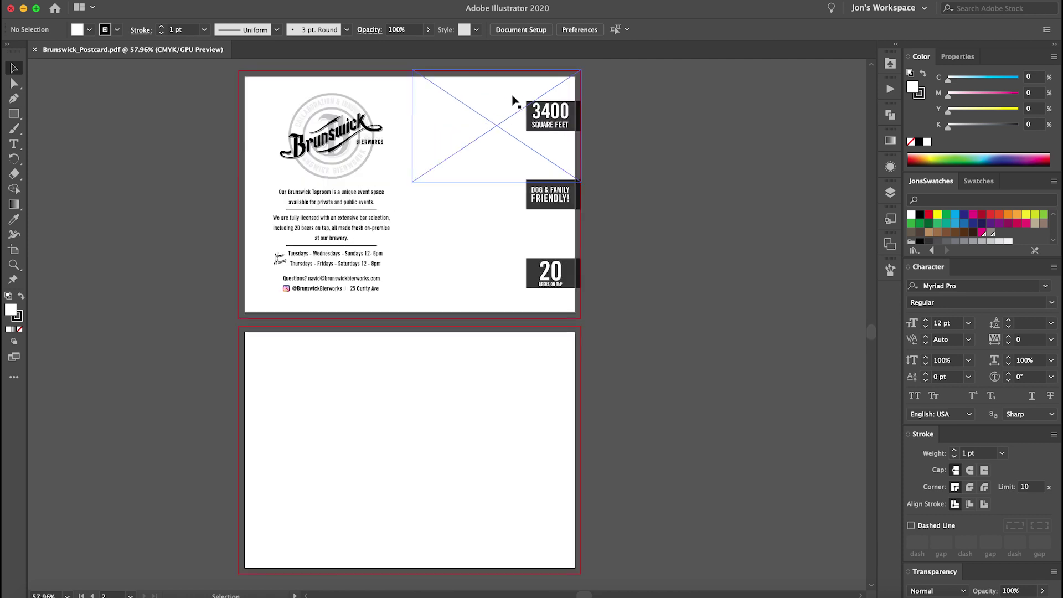
scroll(483, 96, "up", 2)
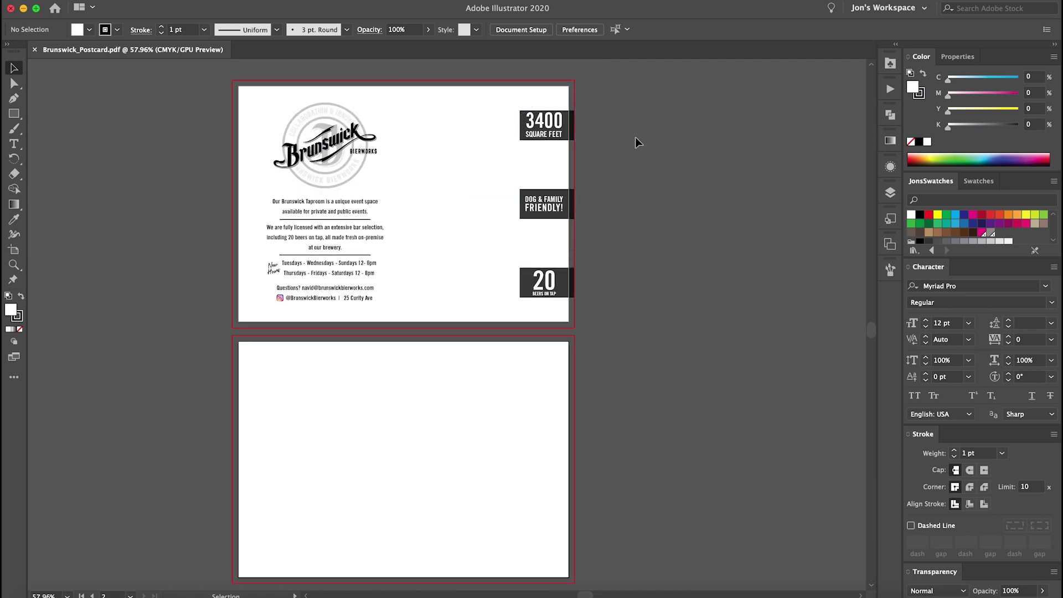
left_click(294, 0)
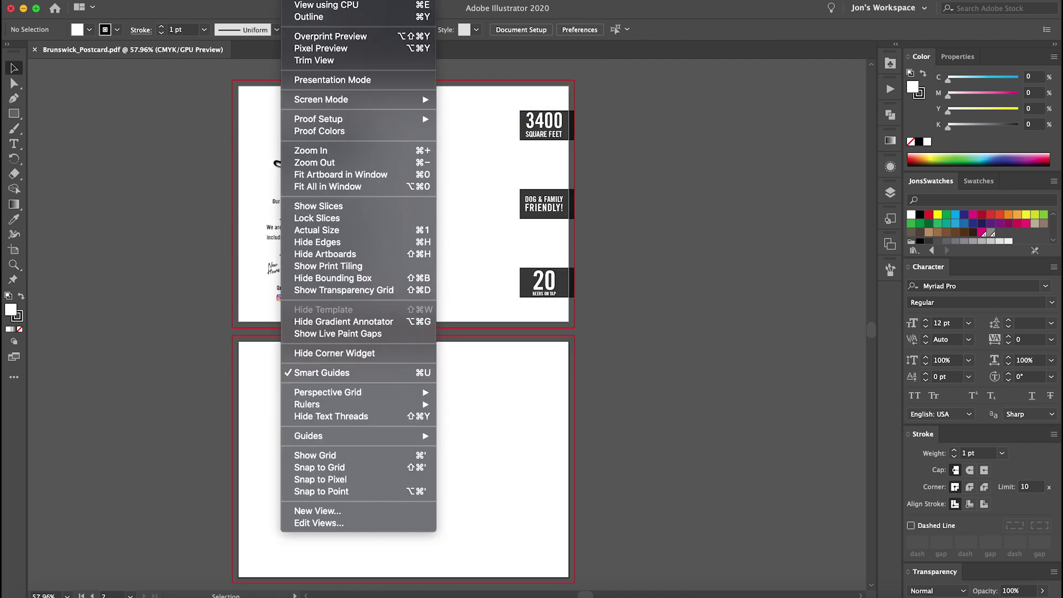
left_click(304, 373)
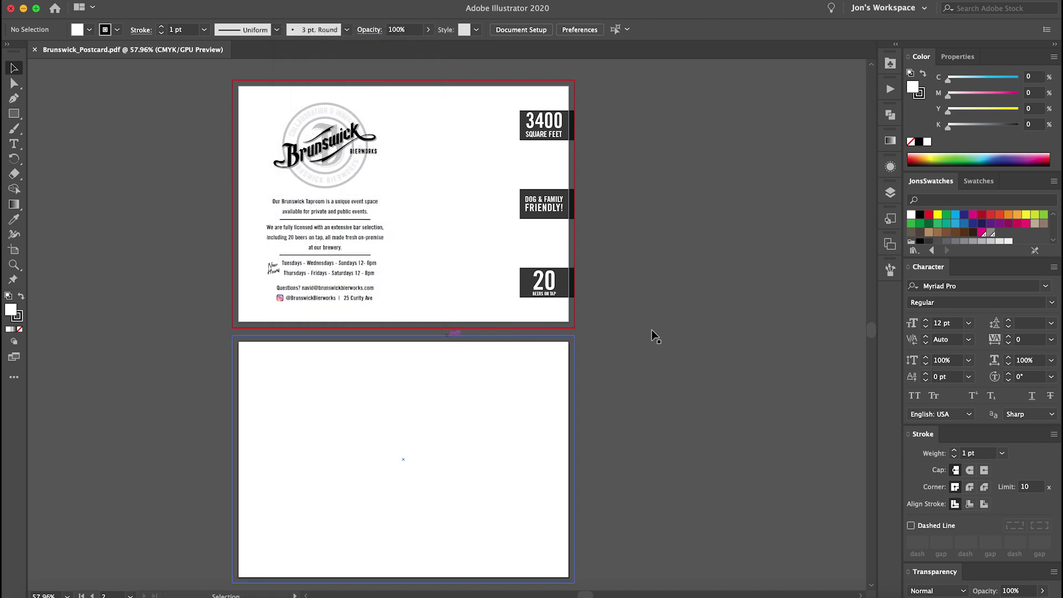
left_click_drag(651, 330, 451, 280)
left_click(360, 299)
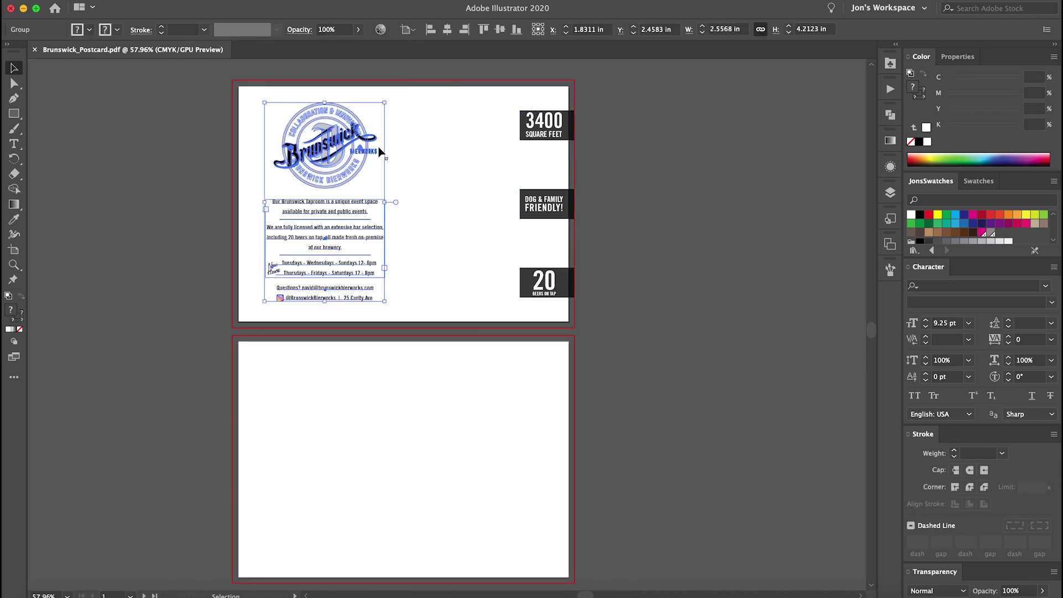
left_click(50, 148)
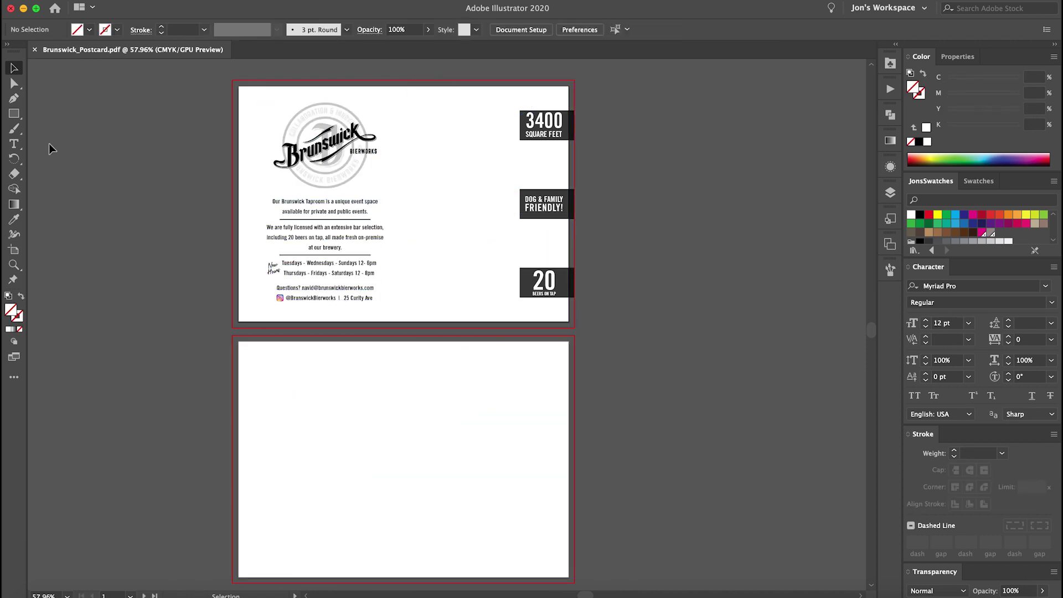
Step: Verify the 7 × 5 in artboards and Document Setup, then close the postcard document
left_click(14, 253)
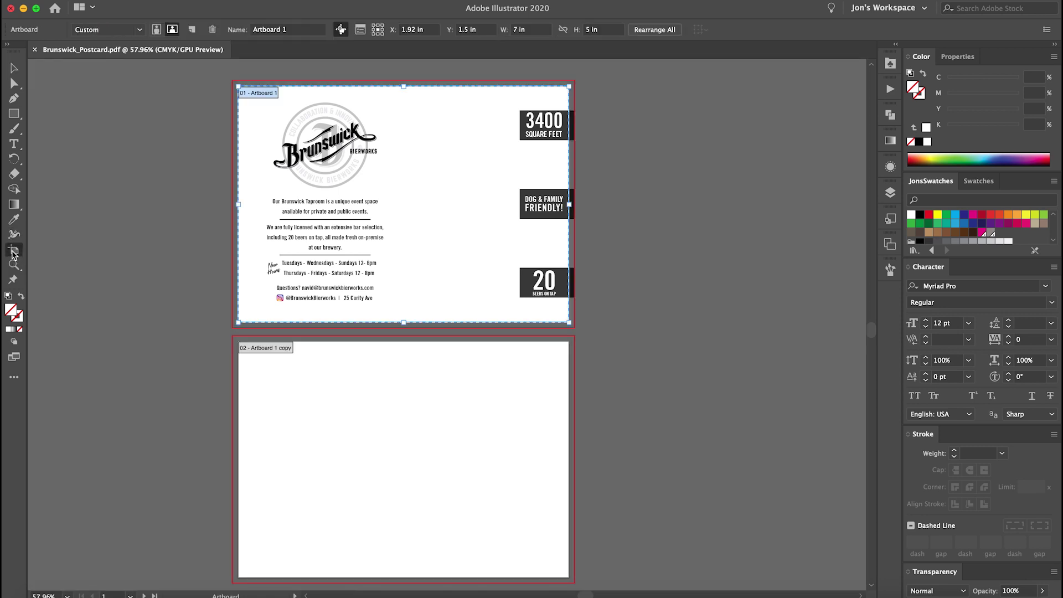
left_click(14, 68)
left_click(95, 1)
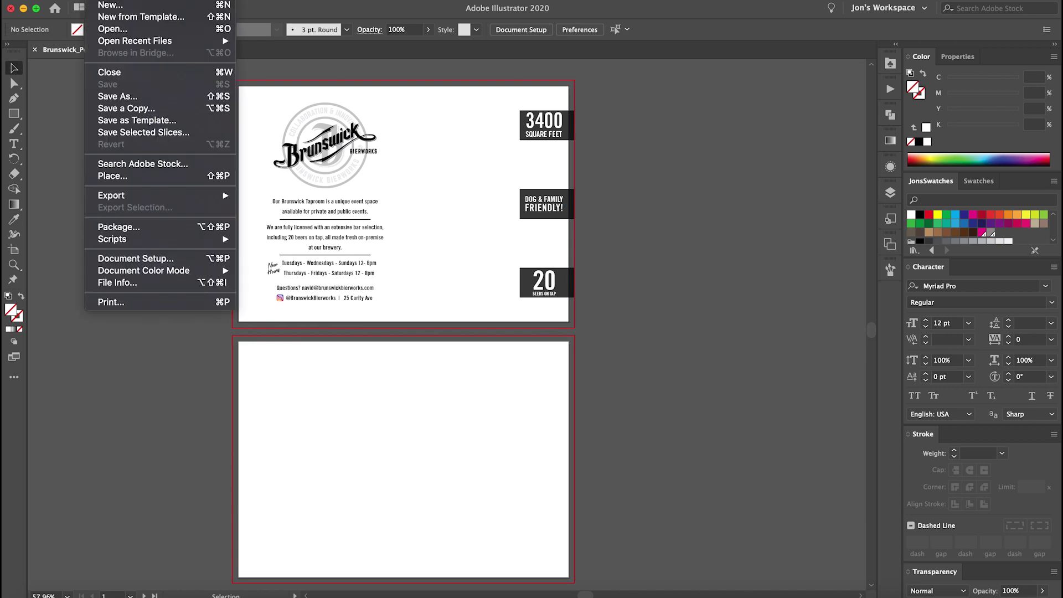
left_click(135, 258)
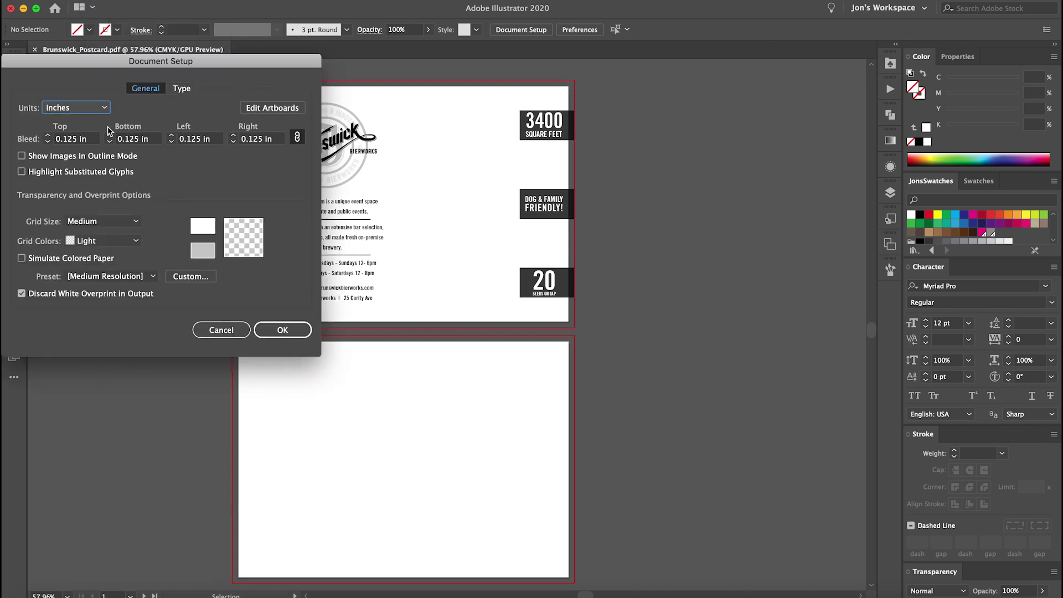
left_click(221, 329)
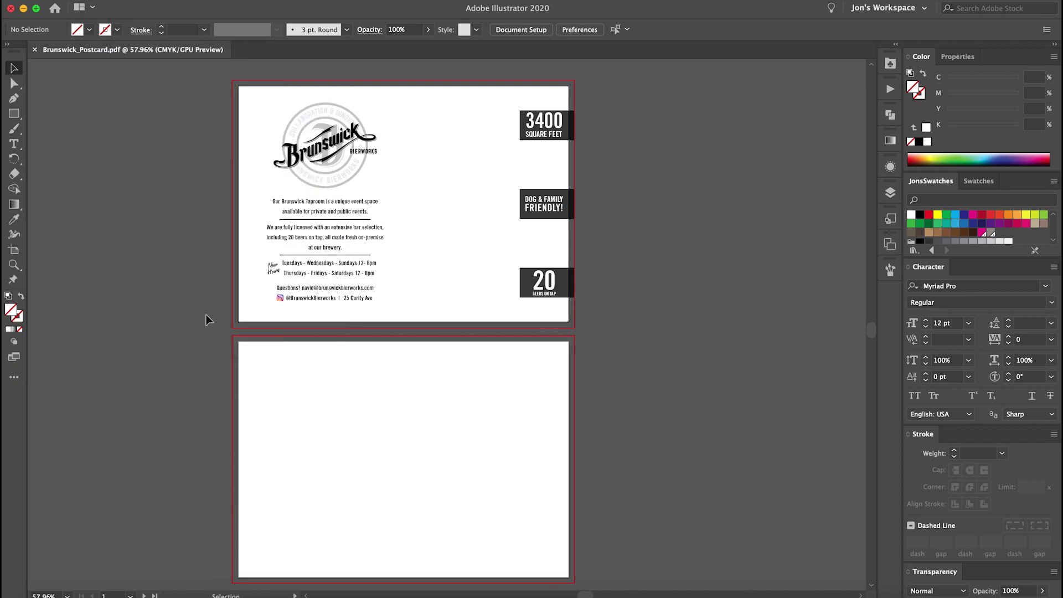
left_click(34, 50)
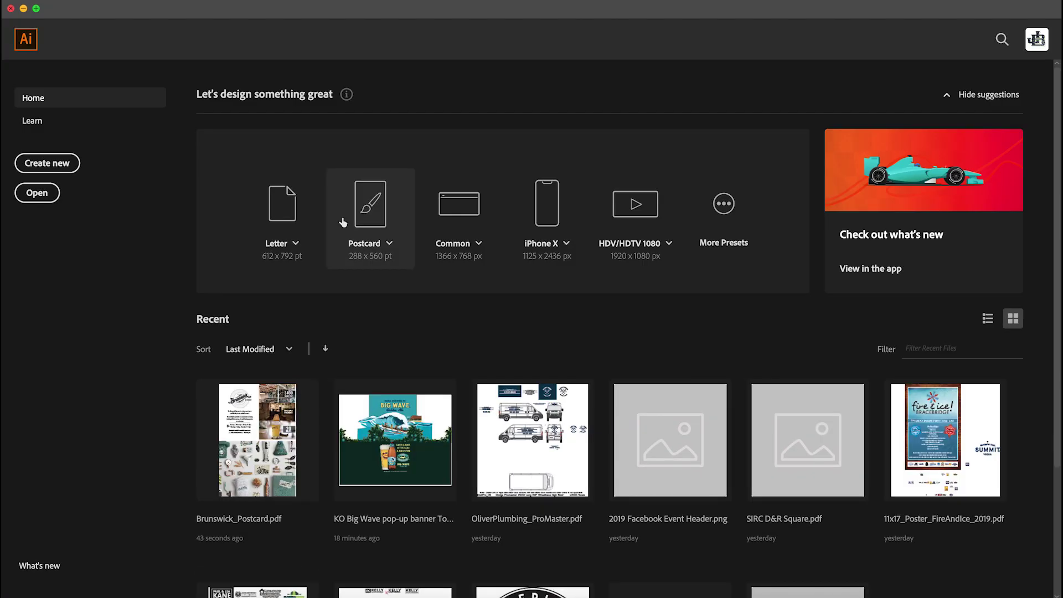
left_click(58, 164)
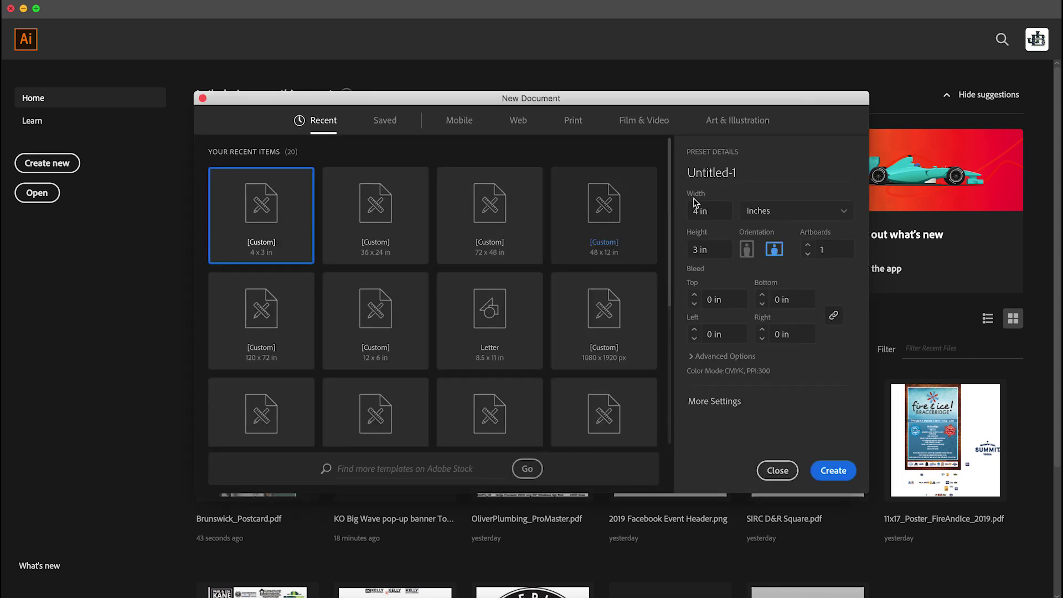
Step: Create a new document with two 7 in × 5 in artboards
left_click(715, 212)
type("7")
key("Tab")
type("5")
key("Tab")
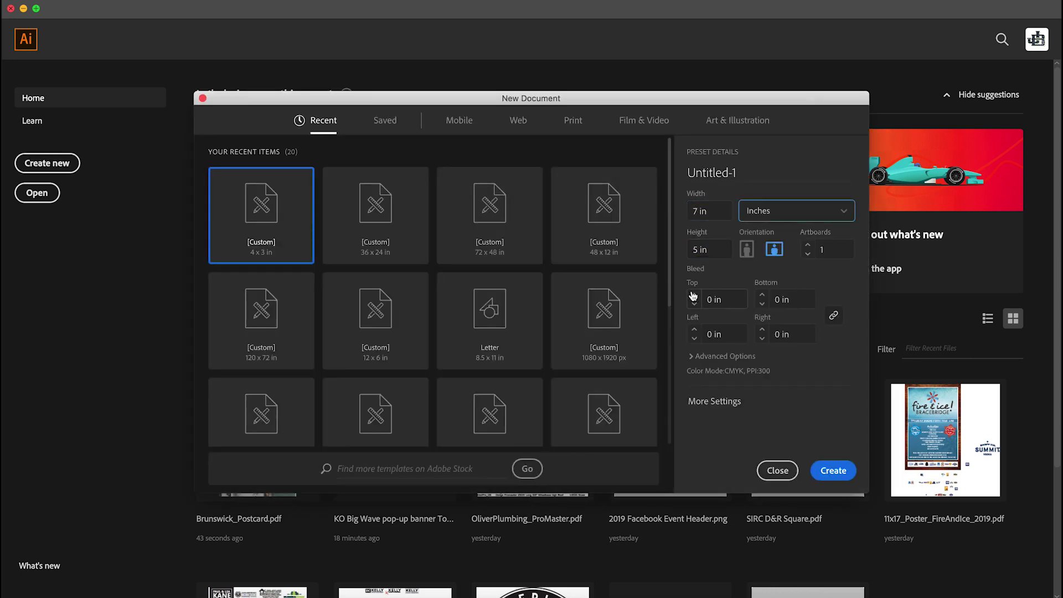
left_click(810, 246)
key("Return")
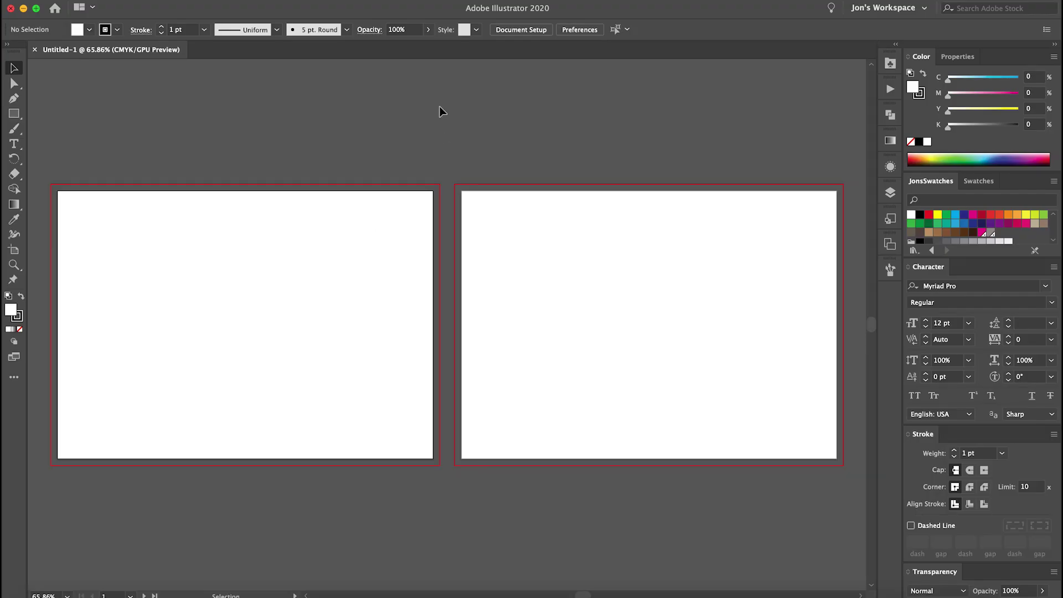
left_click(99, 1)
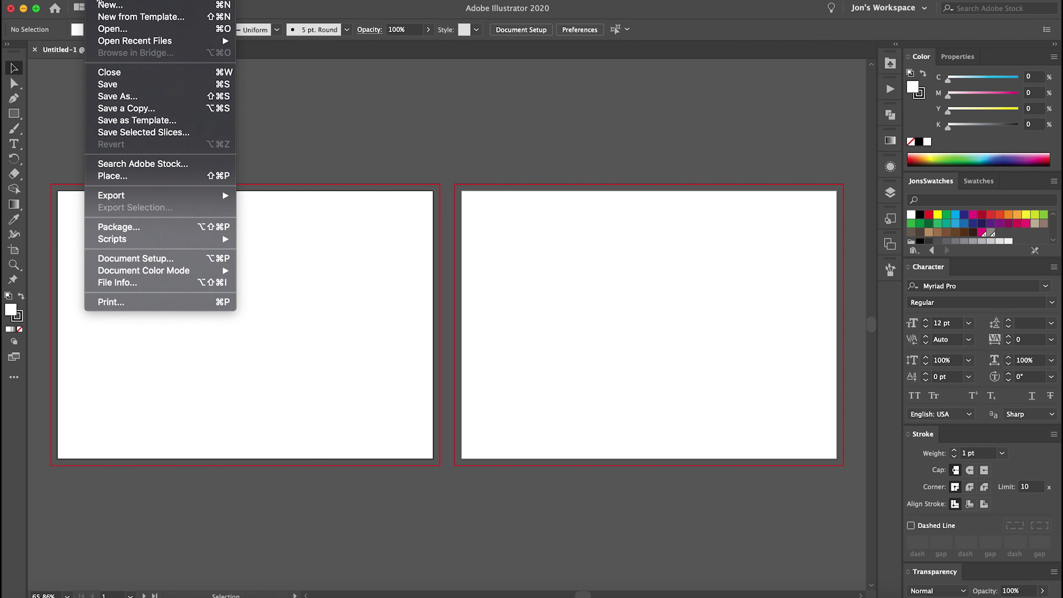
Step: Place Brunswick_Postcard.pdf on the left artboard, centre it both ways, and embed it
left_click(128, 176)
left_click(419, 132)
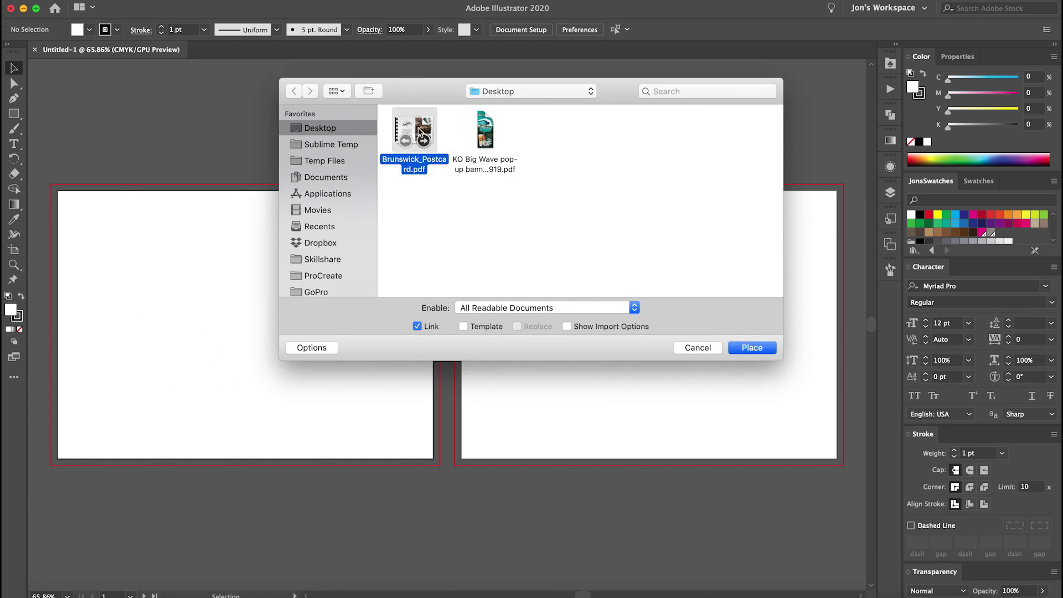
key("Return")
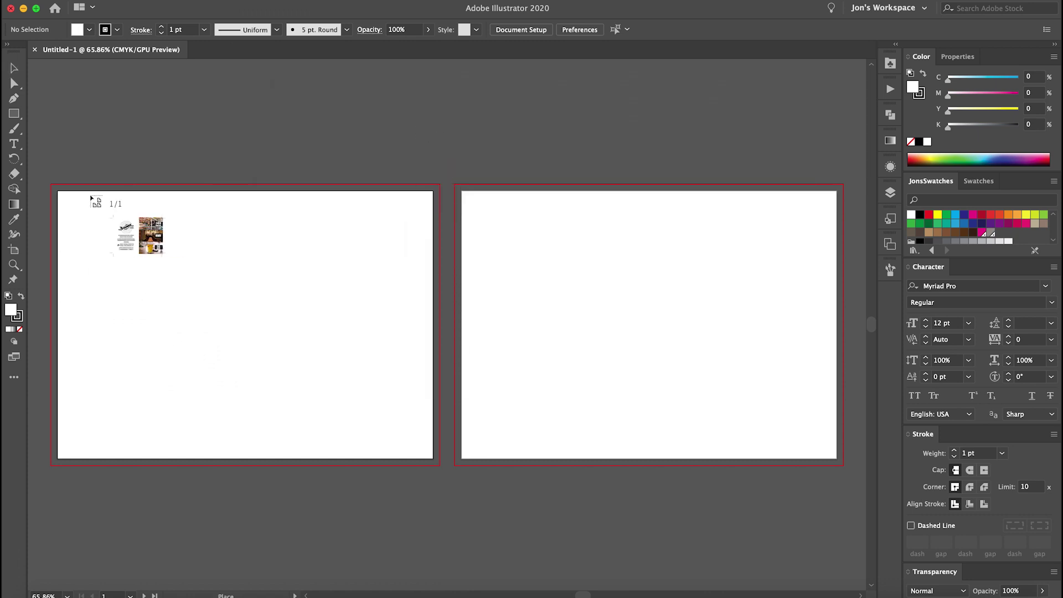
left_click(66, 198)
left_click_drag(247, 312, 204, 263)
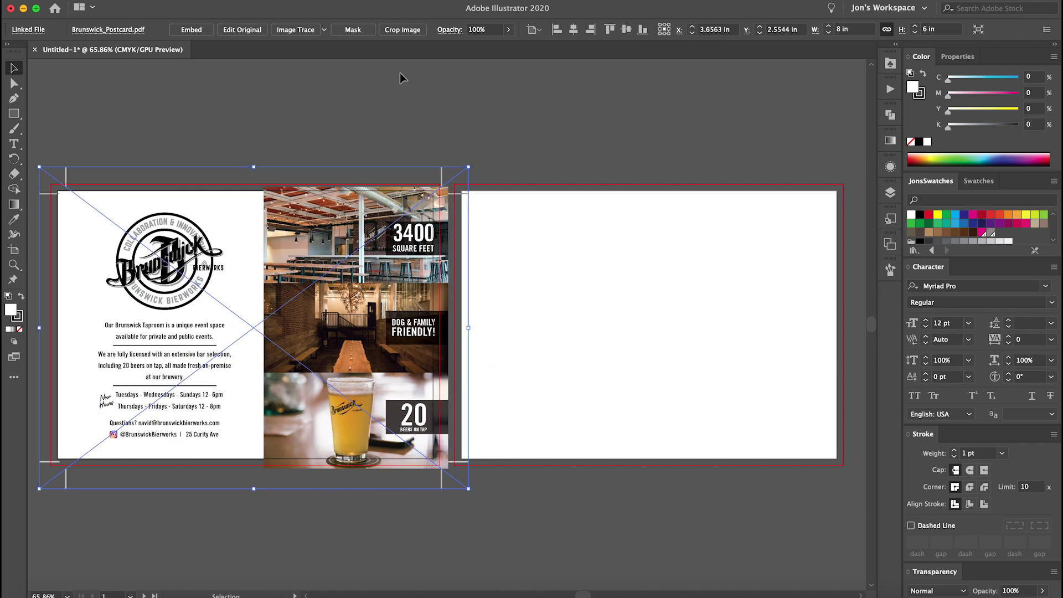
left_click(573, 30)
left_click(626, 29)
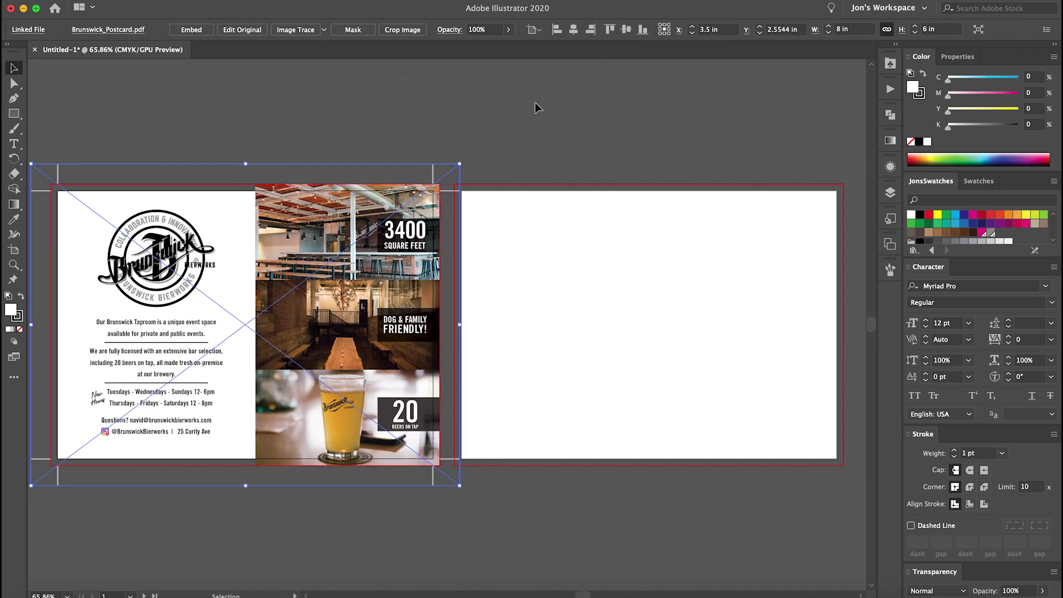
left_click(192, 30)
scroll(459, 206, "left", 5)
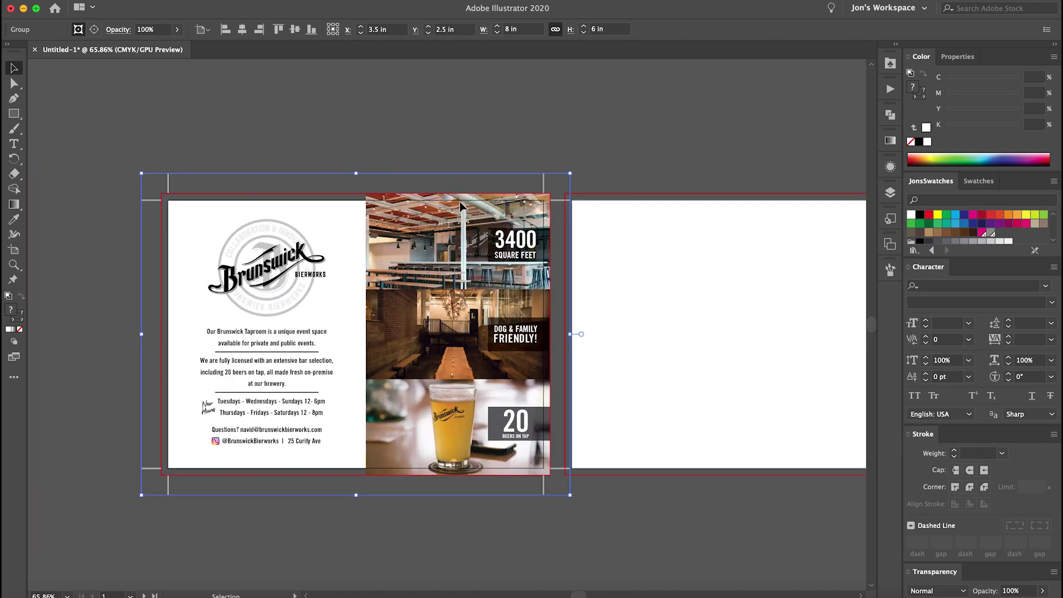
Step: Delete the top and bottom crop marks around the first postcard page using Direct Selection
key("a")
left_click(116, 151)
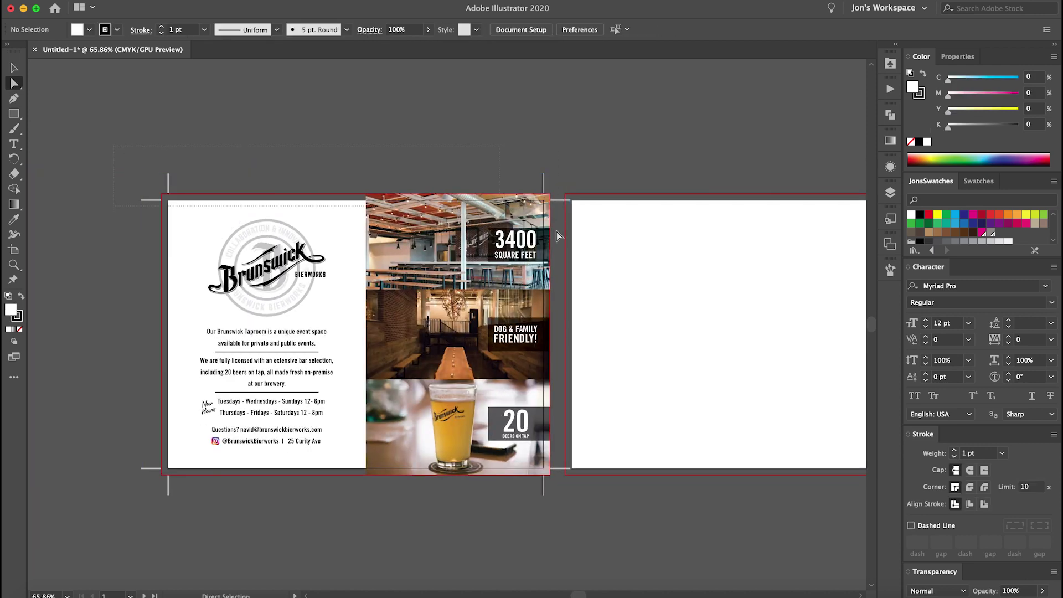
left_click_drag(558, 235, 563, 531)
key("Delete")
key("Delete")
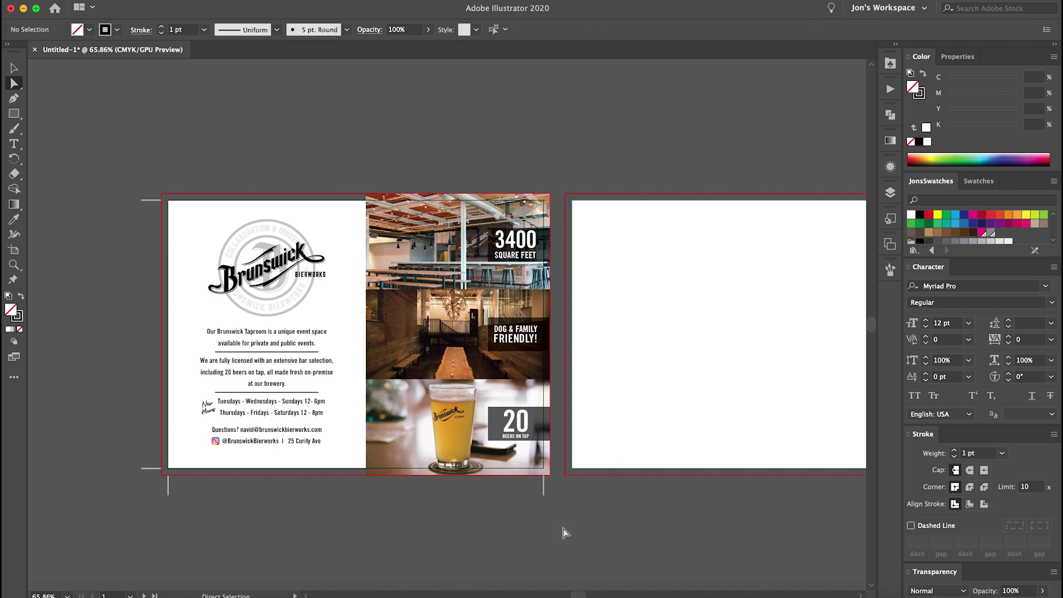
left_click_drag(135, 493, 151, 484)
key("Delete")
key("Delete")
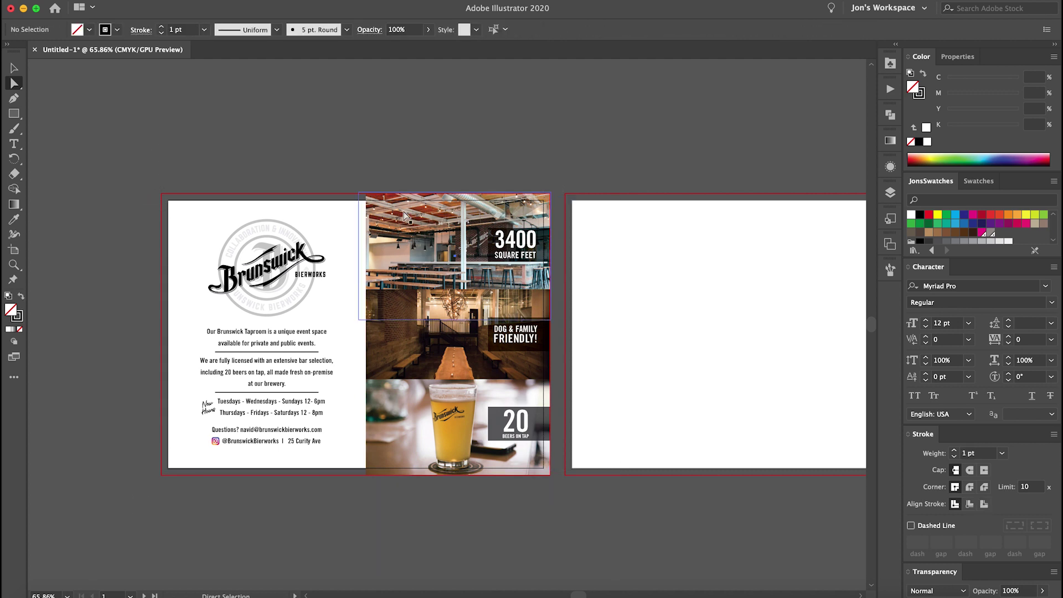
Step: Drag a copy of the middle taproom photo above the artboards, then delete that copy
left_click(440, 255)
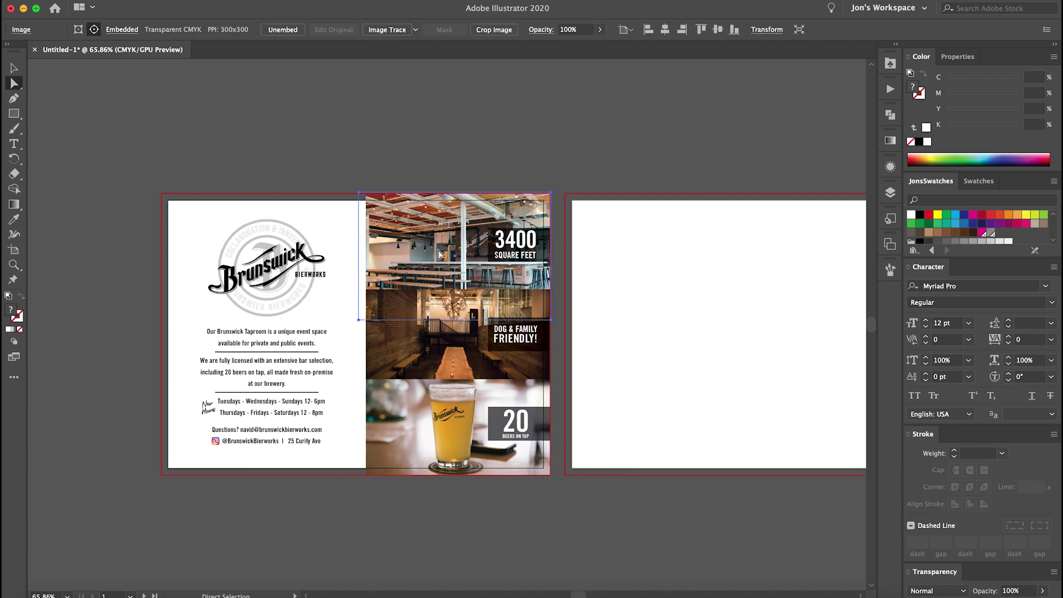
left_click(438, 434)
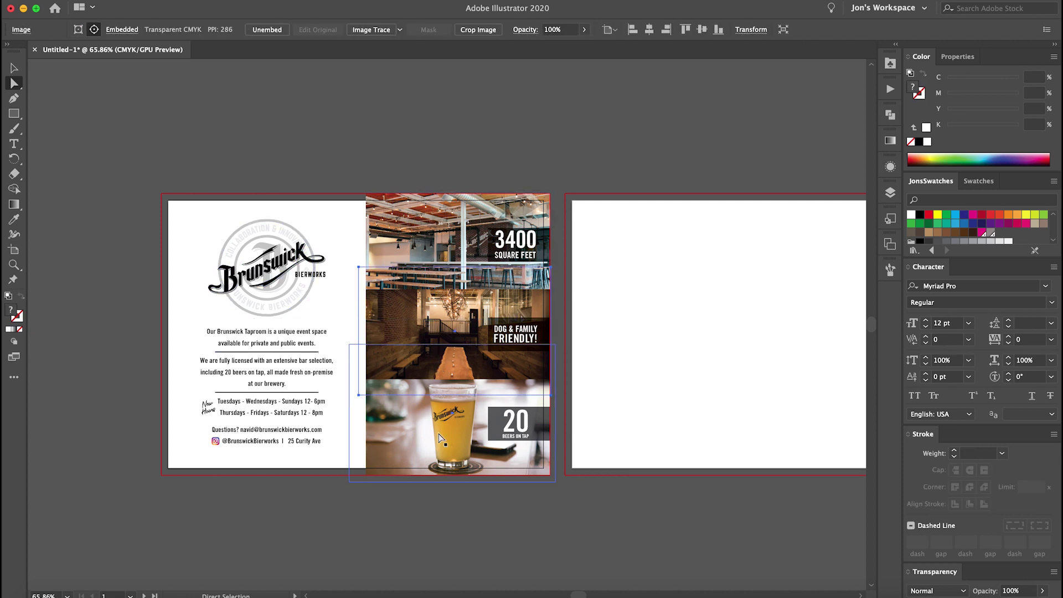
left_click(431, 317)
key("v")
left_click(421, 148)
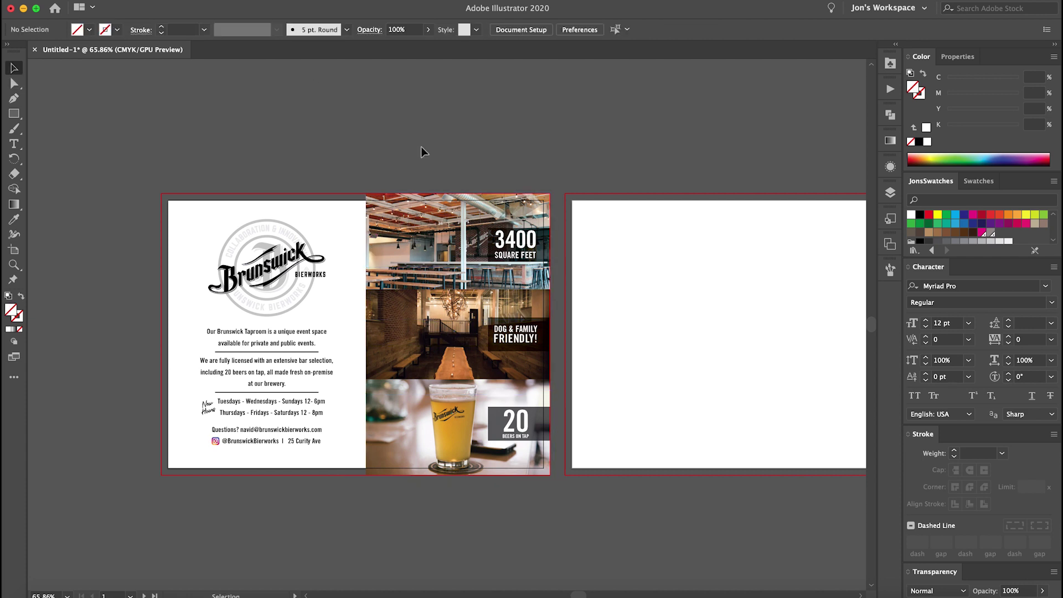
key("a")
left_click(446, 336)
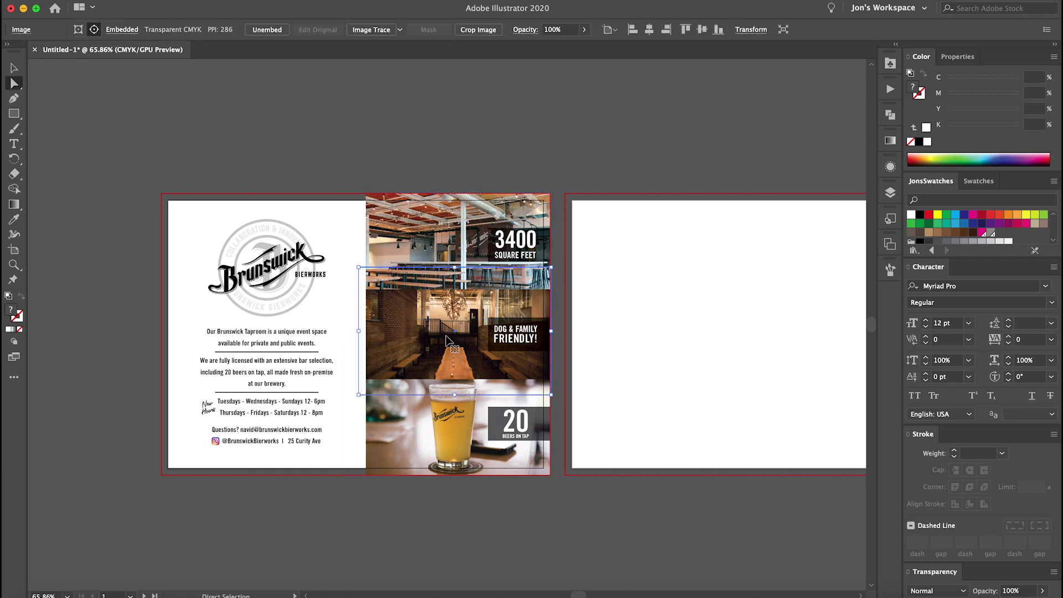
key("v")
left_click_drag(446, 337, 271, 191)
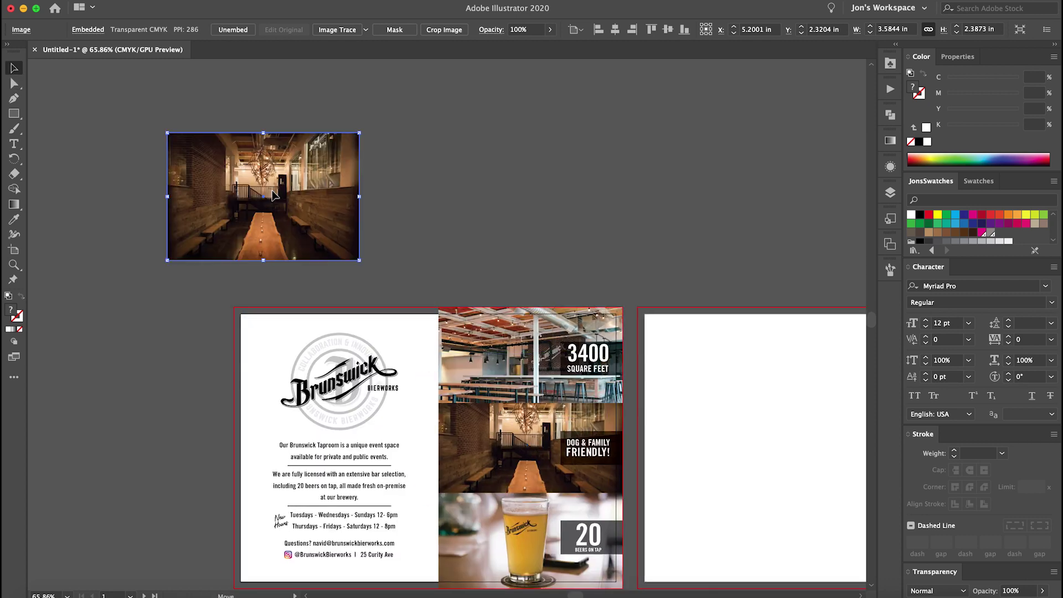
left_click(453, 251)
left_click_drag(452, 251, 173, 148)
key("Delete")
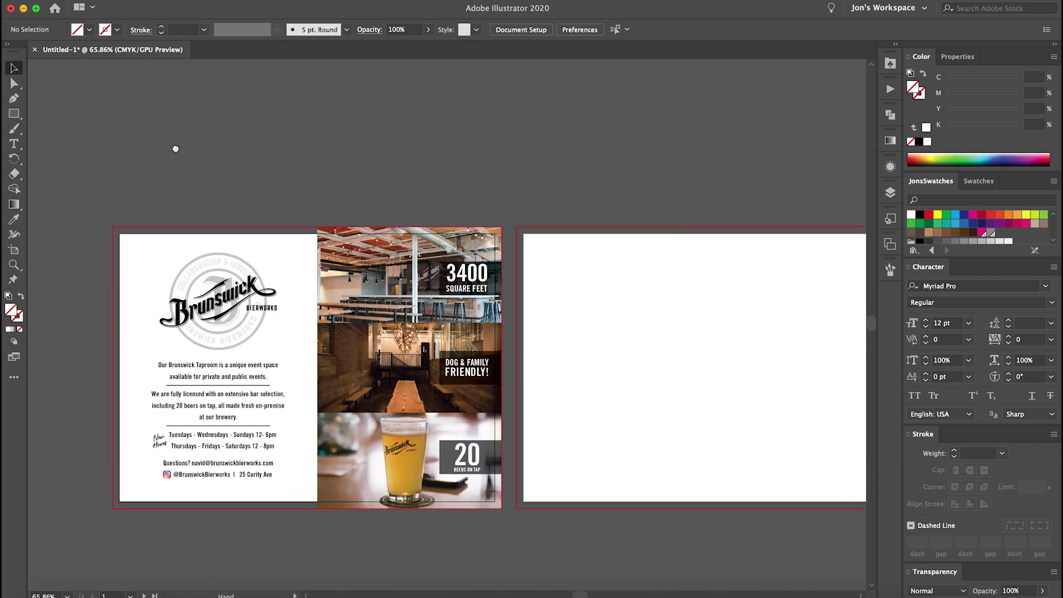
Step: Place Brunswick_Postcard.pdf again with Show Import Options, choosing page 2
left_click(100, 1)
mouse_move(139, 239)
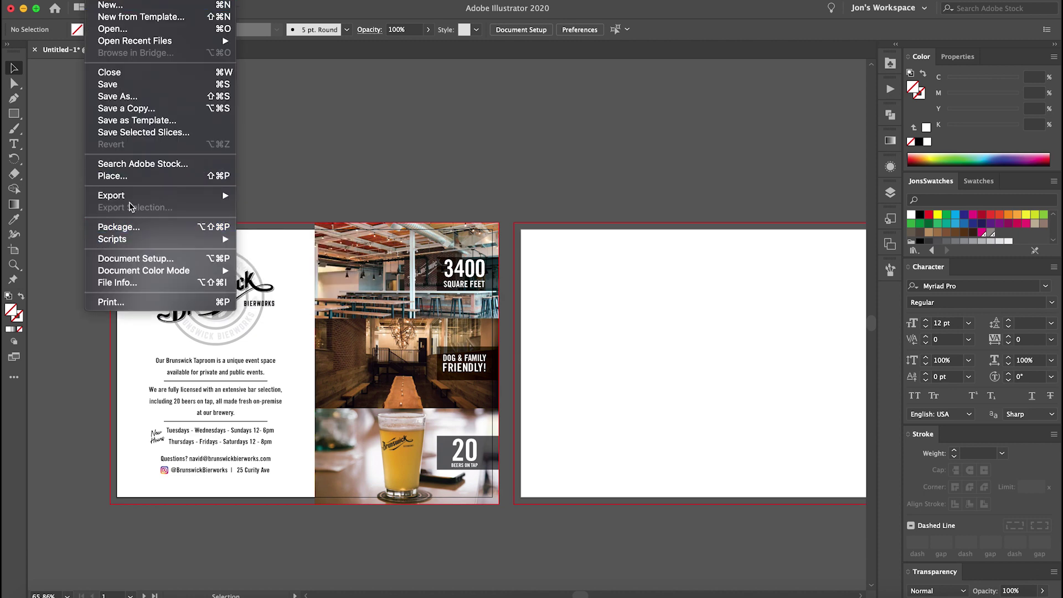
left_click(113, 175)
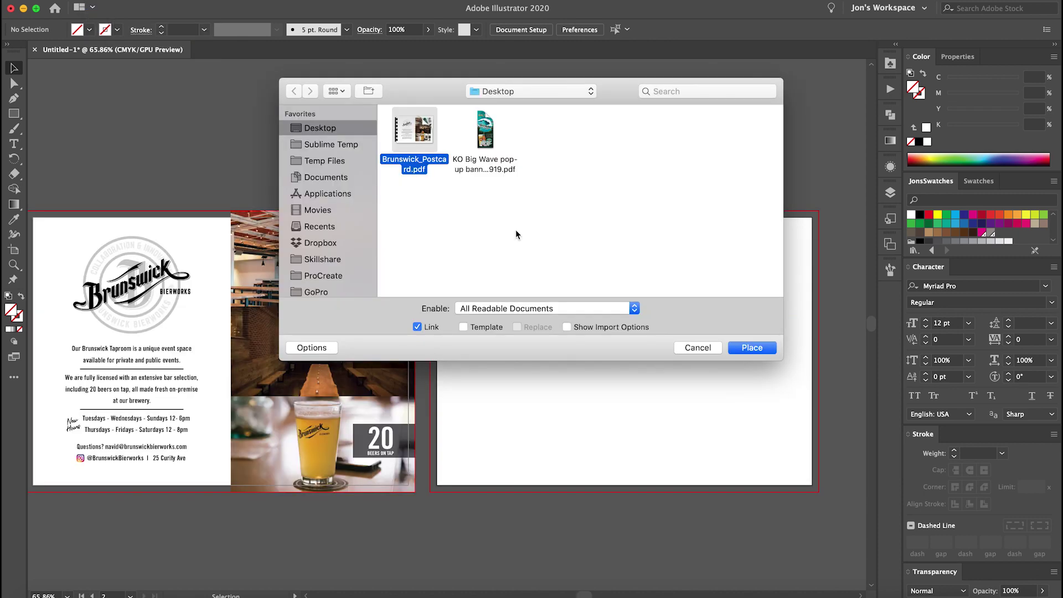
left_click(602, 328)
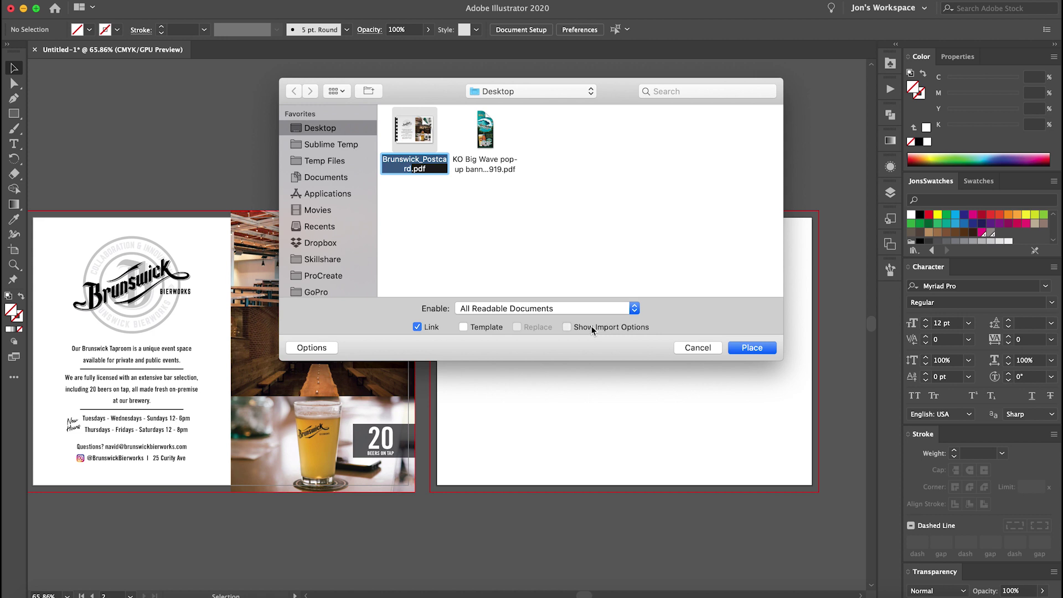
left_click(752, 348)
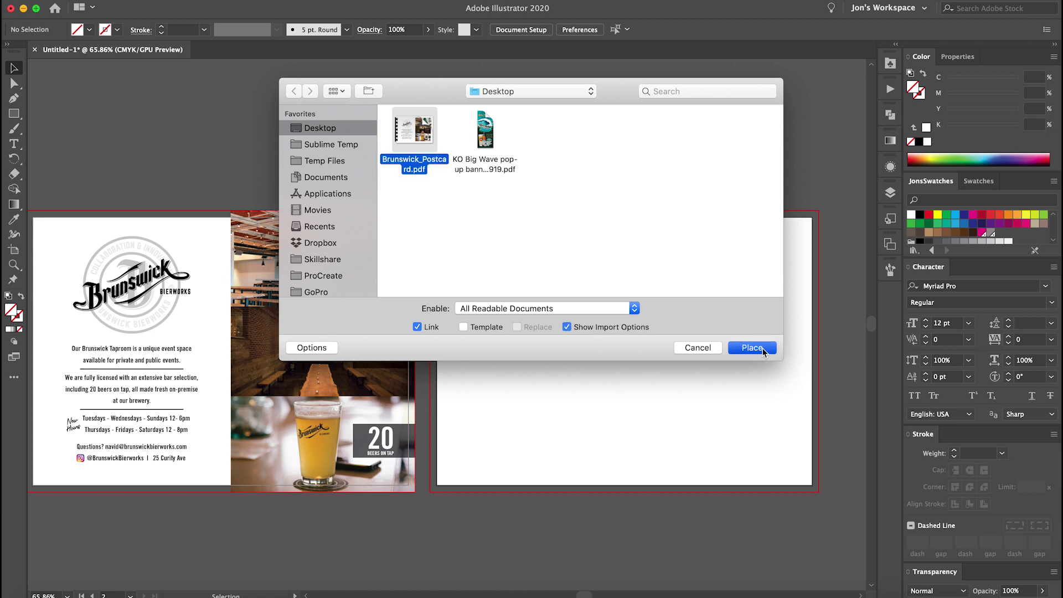
left_click(130, 210)
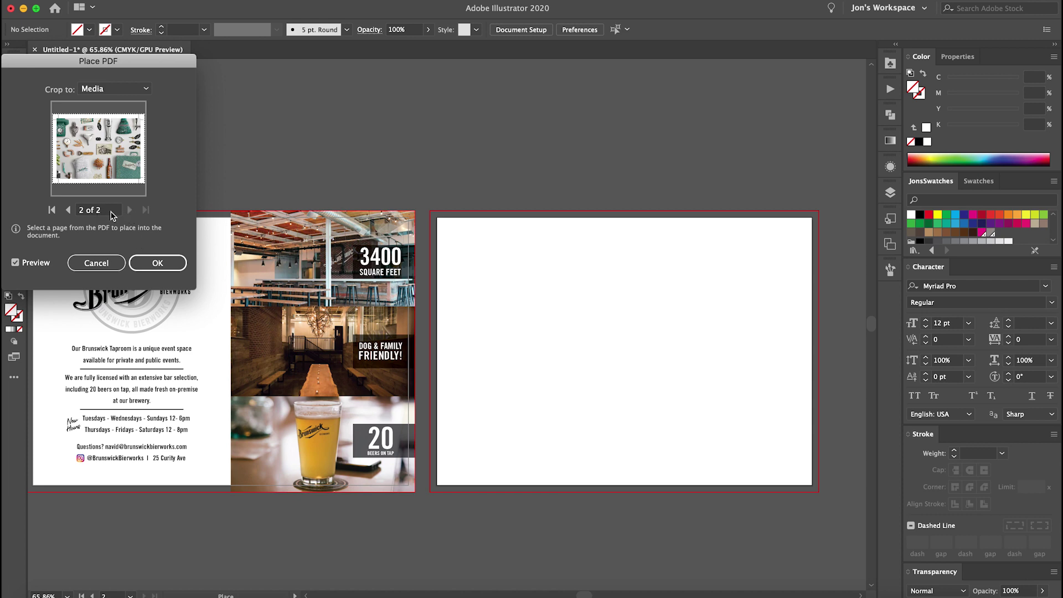
left_click(157, 265)
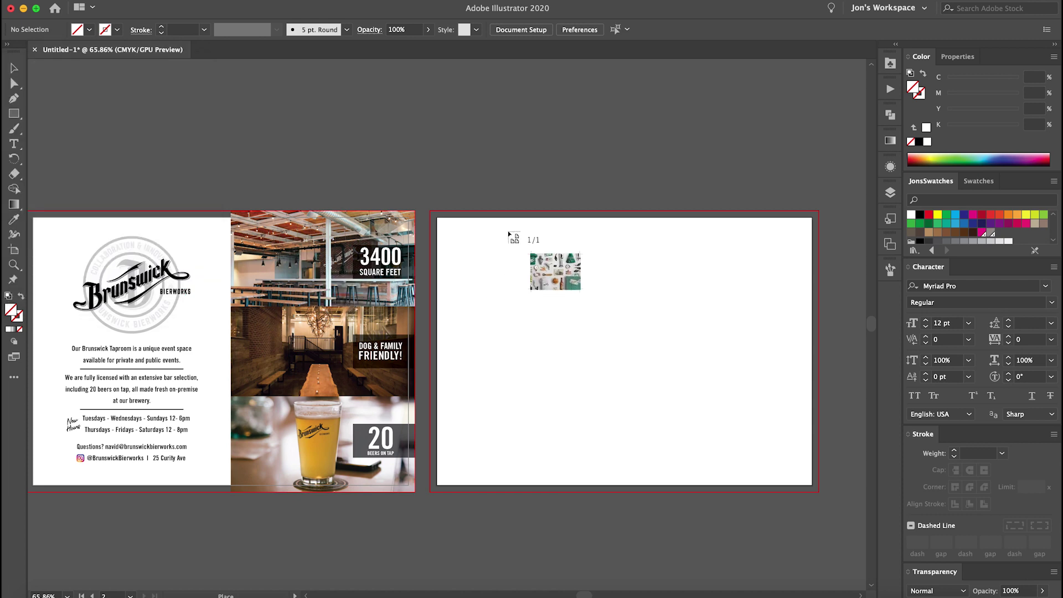
Step: Drop page 2 on the right artboard, centre it horizontally and vertically, and embed it
left_click(505, 230)
left_click(573, 30)
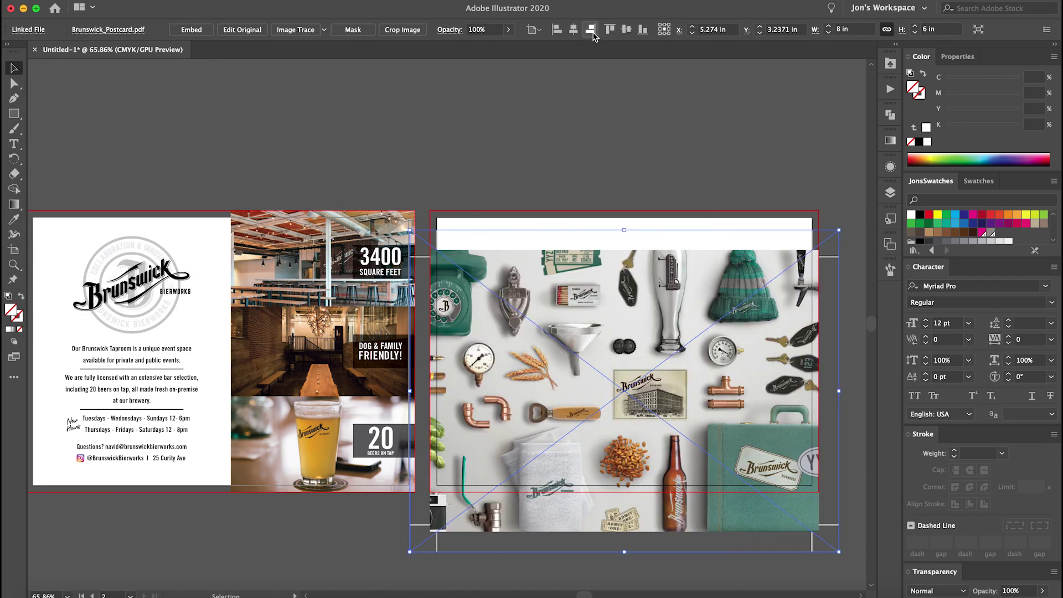
left_click(626, 29)
left_click(206, 34)
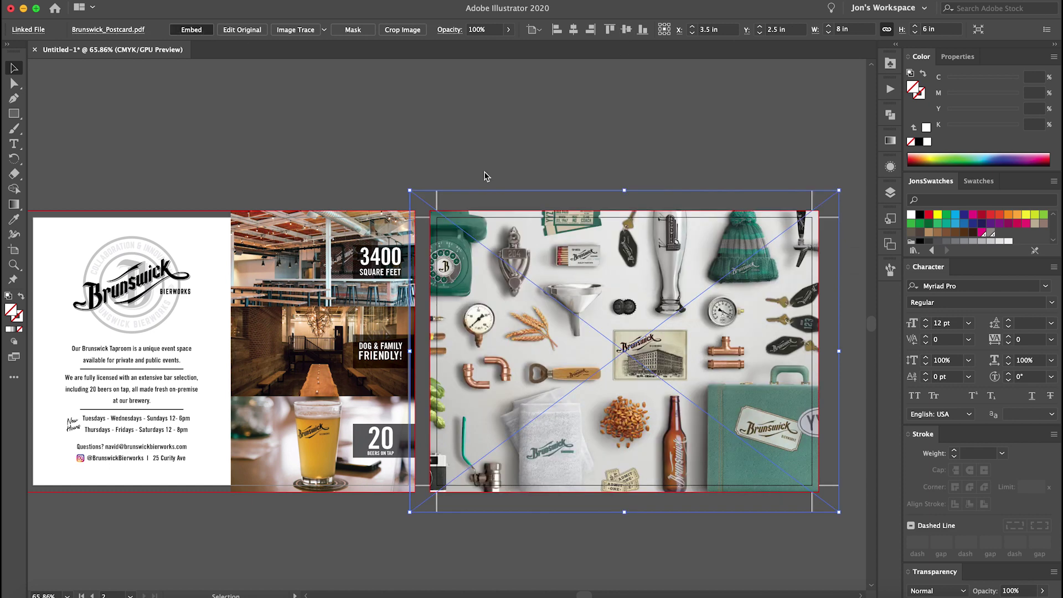
scroll(311, 173, "right", 5)
Step: Delete page 2's right-side crop marks and zoom out to show both artboards
key("a")
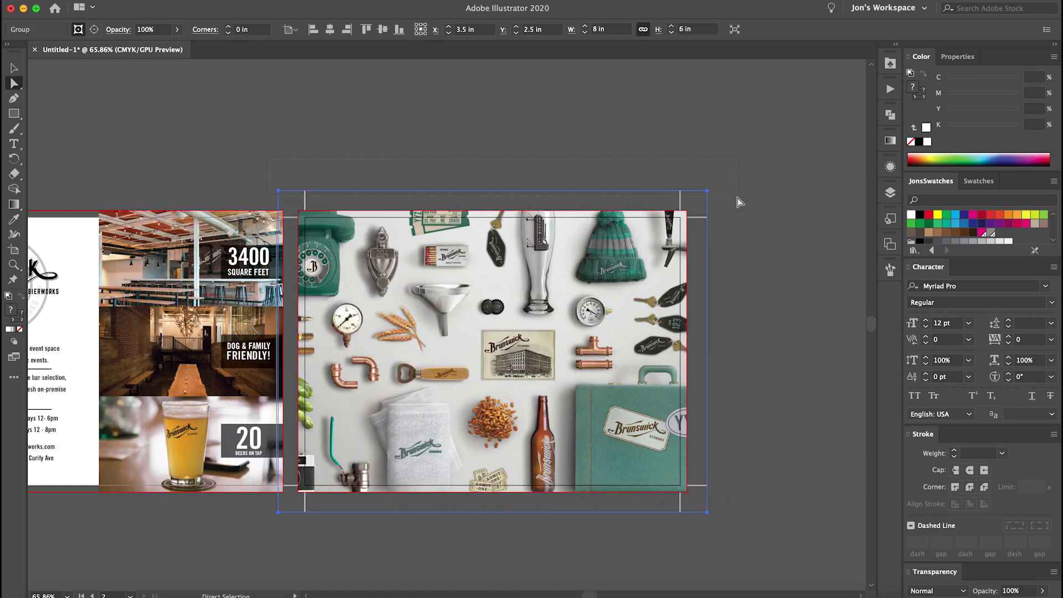
left_click_drag(737, 199, 701, 511)
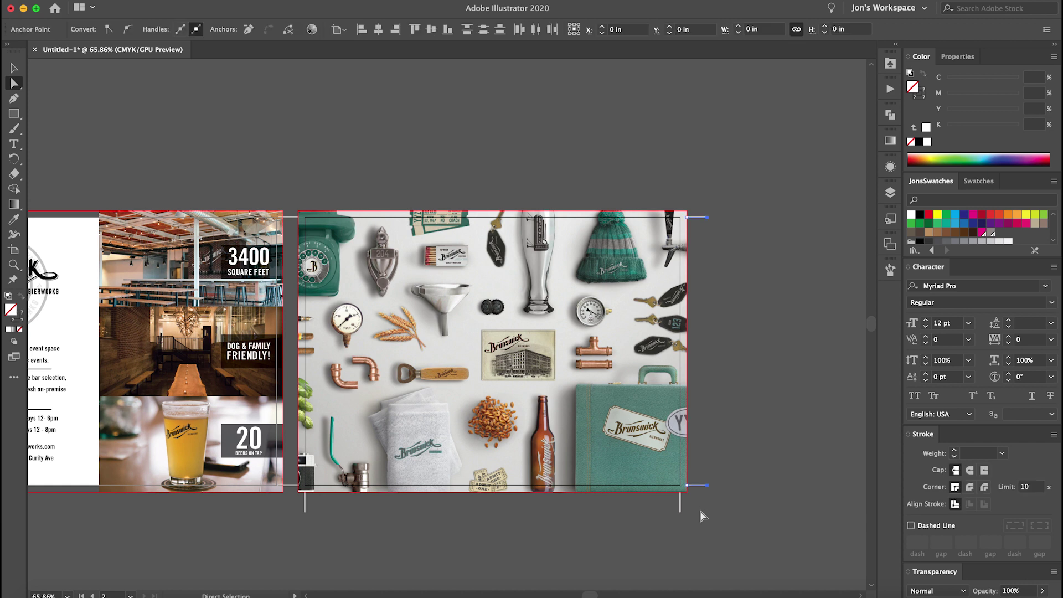
key("Delete")
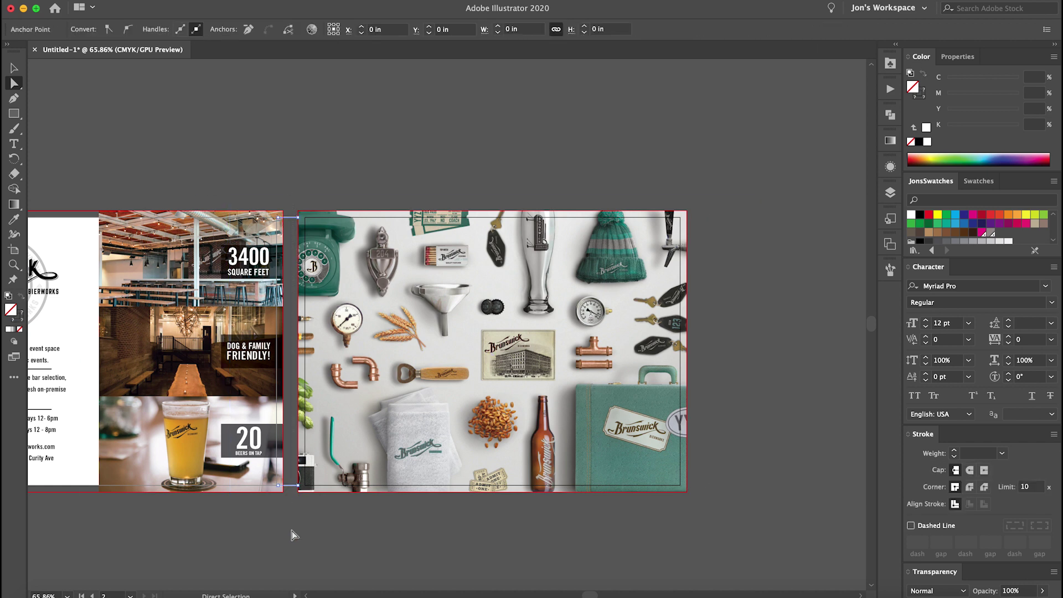
key("z")
left_click(291, 531, "alt")
left_click_drag(414, 405, 517, 426)
Step: Inspect the second postcard page, then drag the KO Big Wave banner PDF onto Illustrator's Dock icon
key("v")
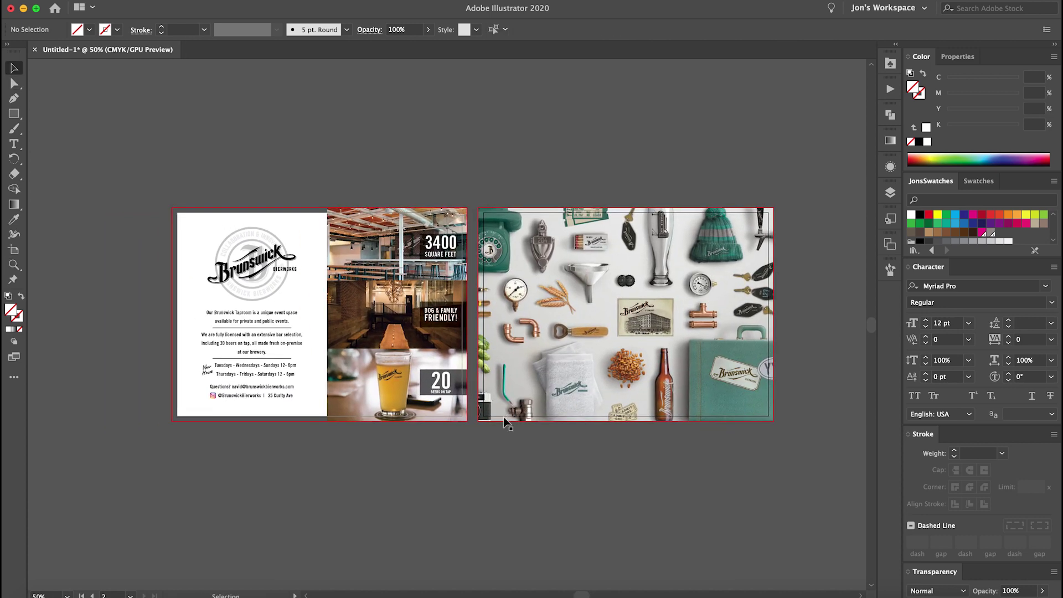
left_click(506, 423)
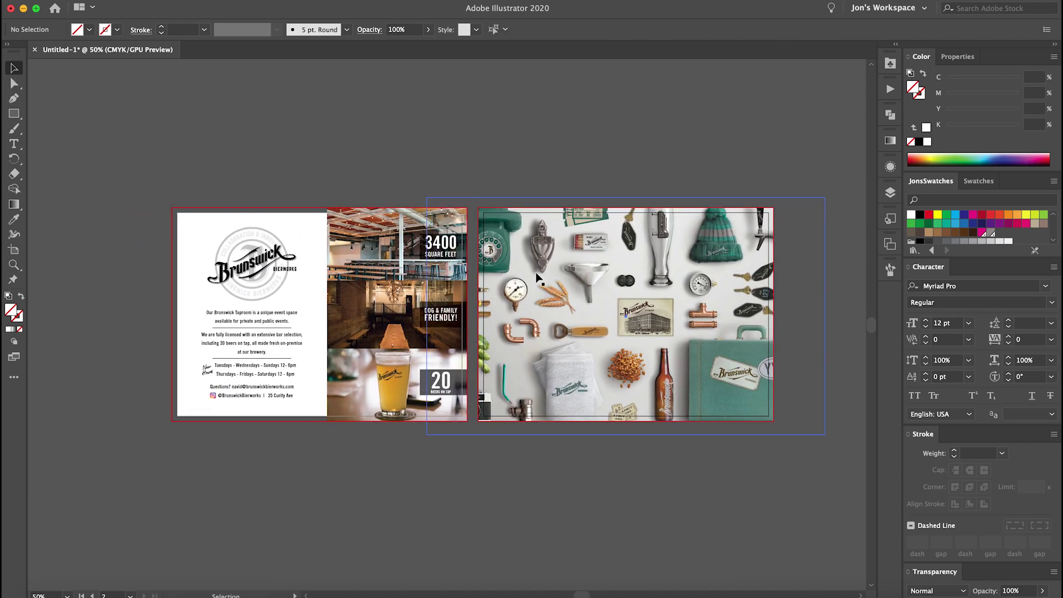
key("a")
left_click(590, 120)
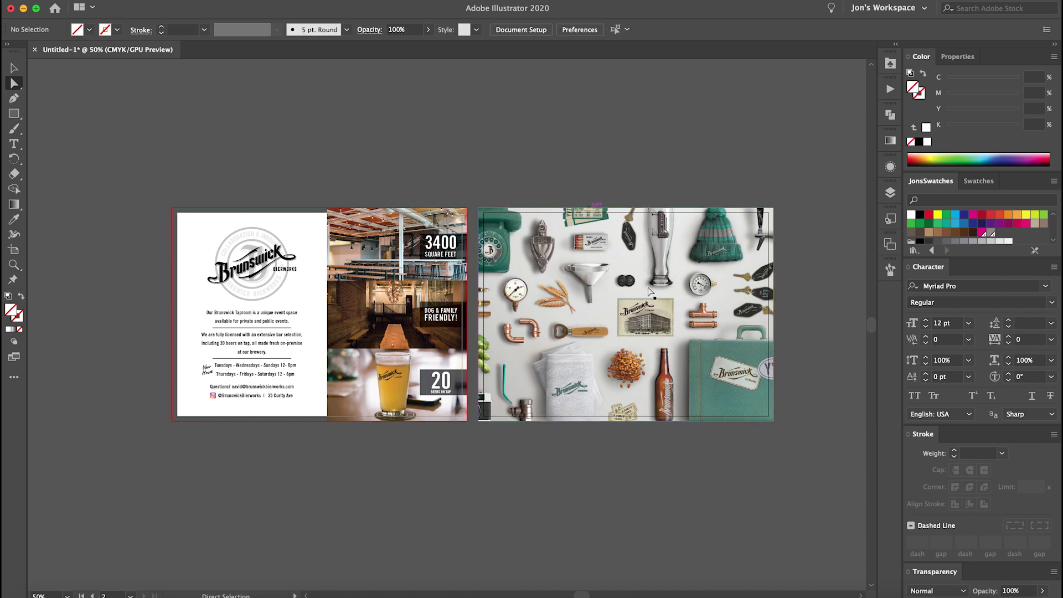
key("z")
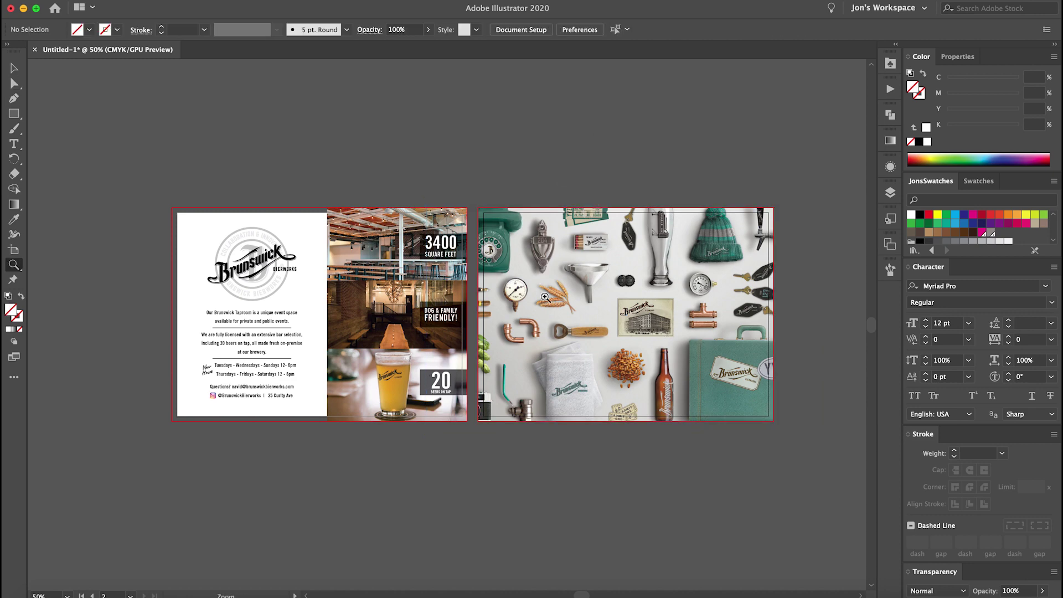
left_click_drag(480, 289, 569, 324)
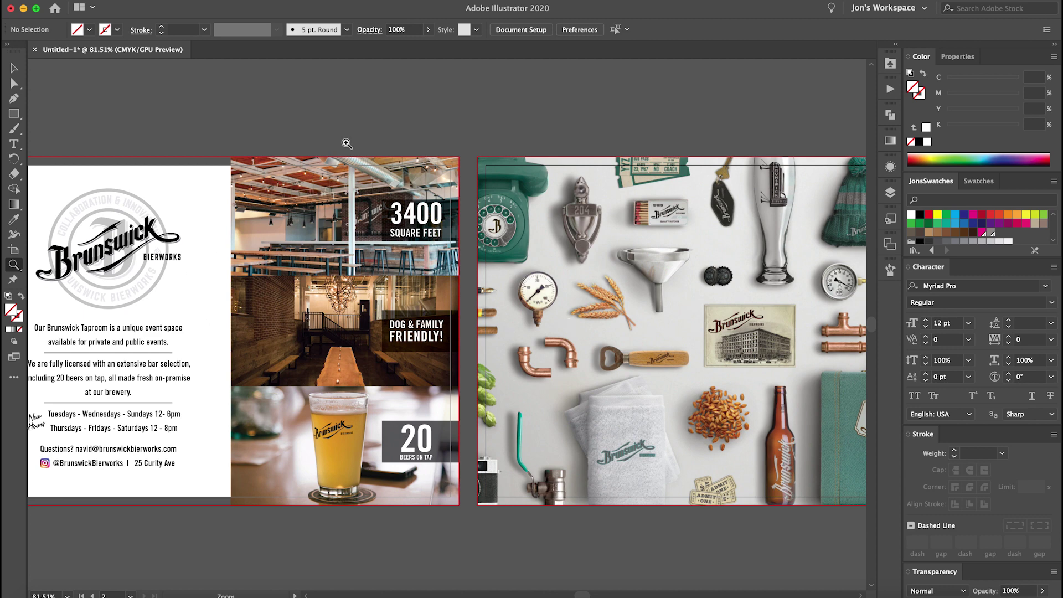
key("v")
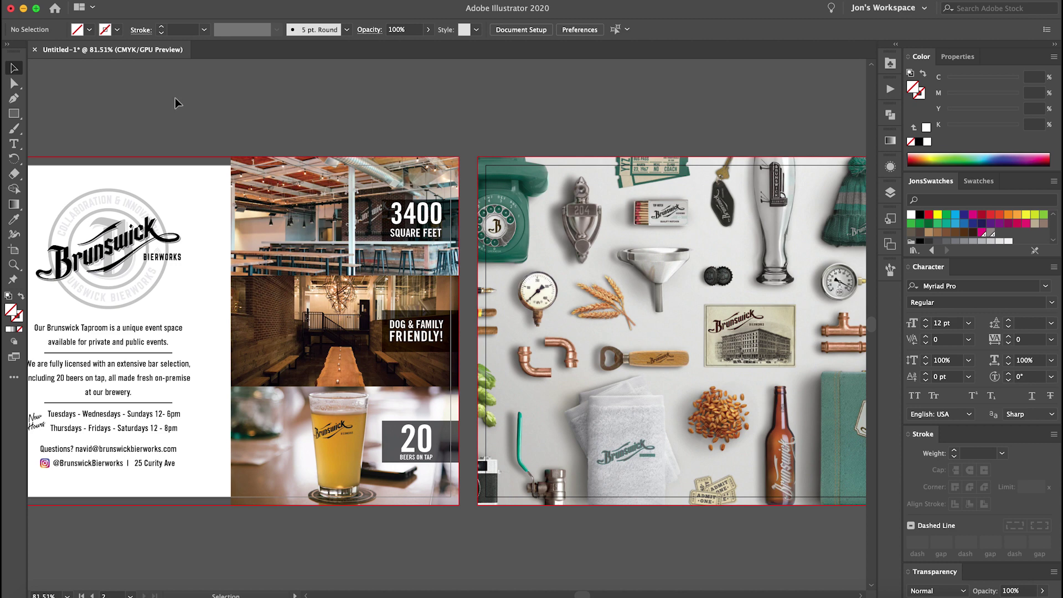
key("F11")
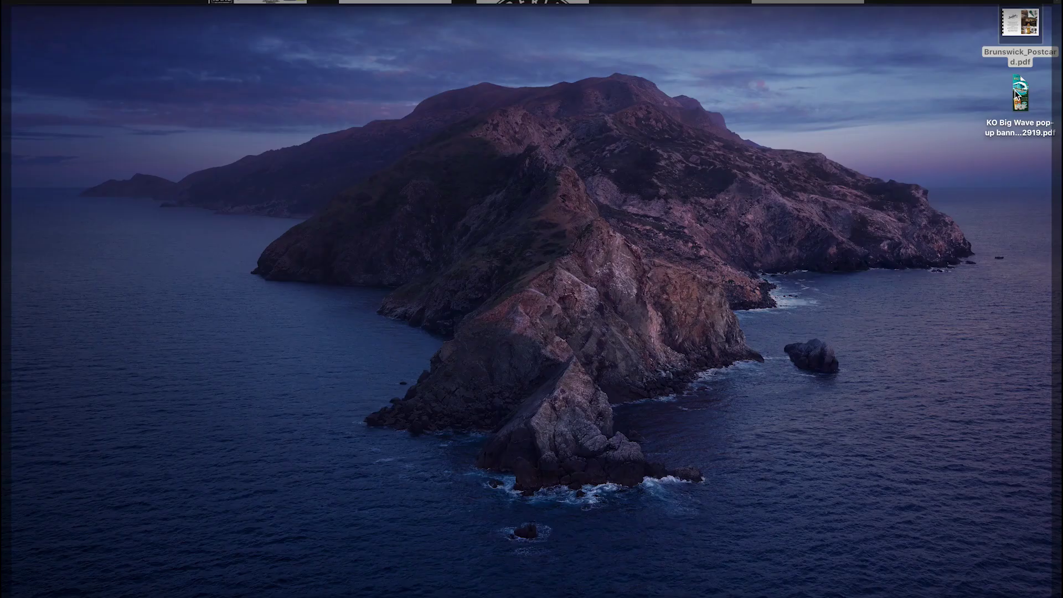
left_click_drag(1020, 94, 270, 592)
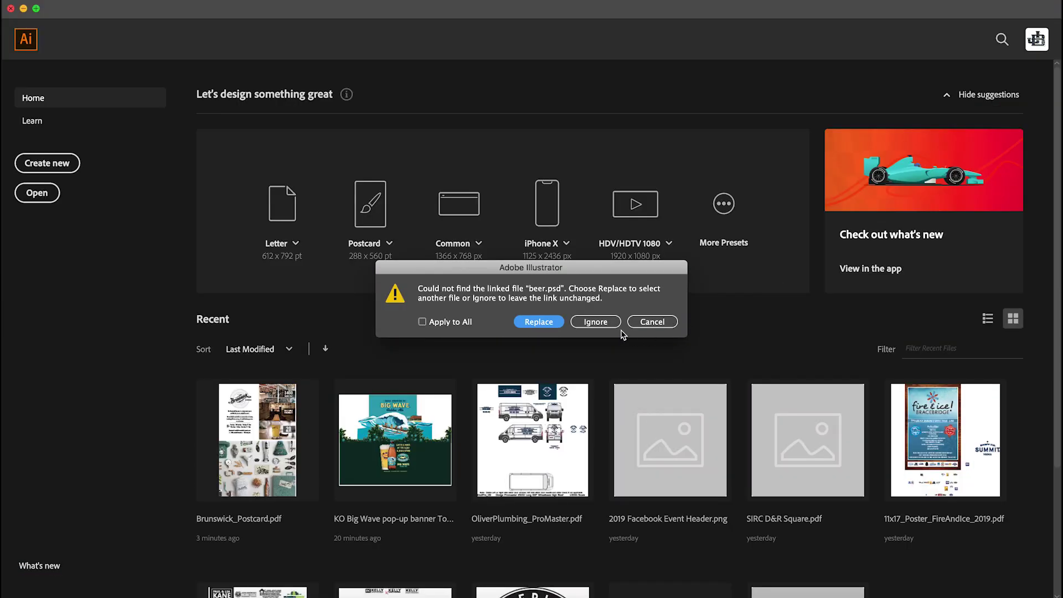
Step: Ignore the banner's missing beer-image link, check its artboard size, and close it
left_click(608, 325)
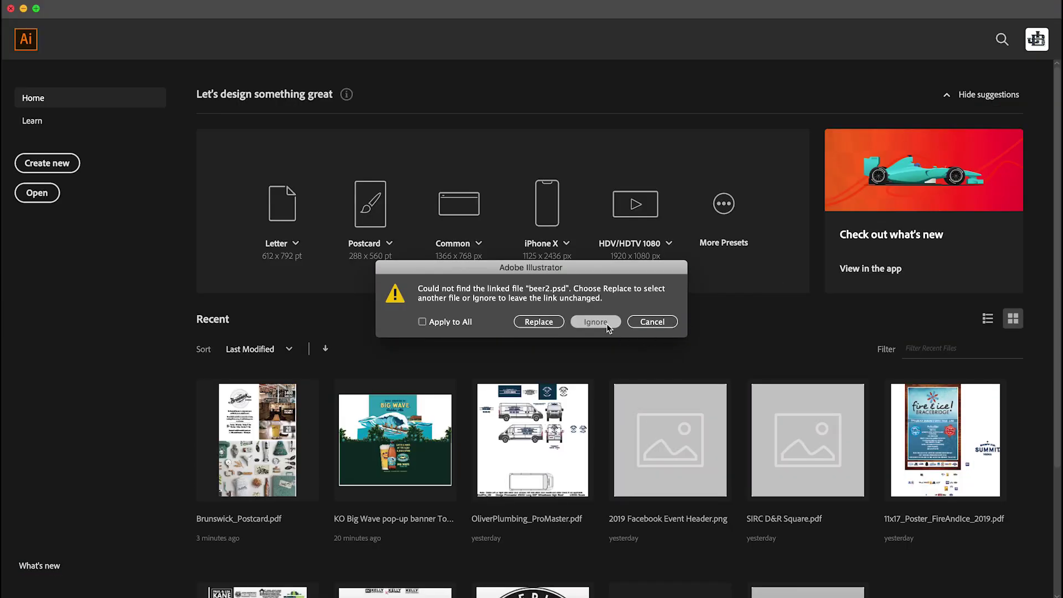
scroll(564, 304, "up", 5)
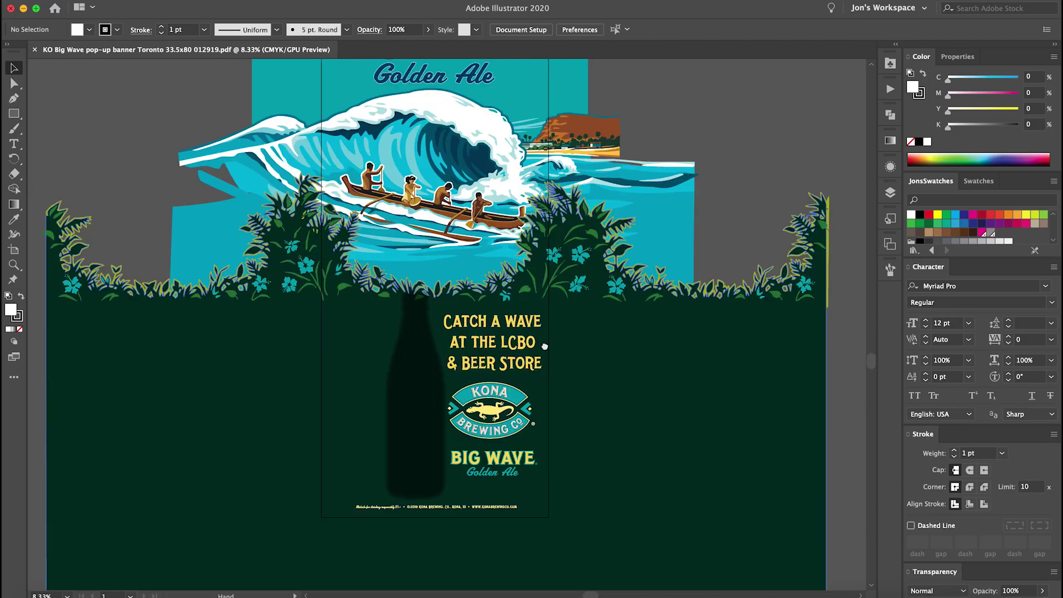
left_click(407, 398)
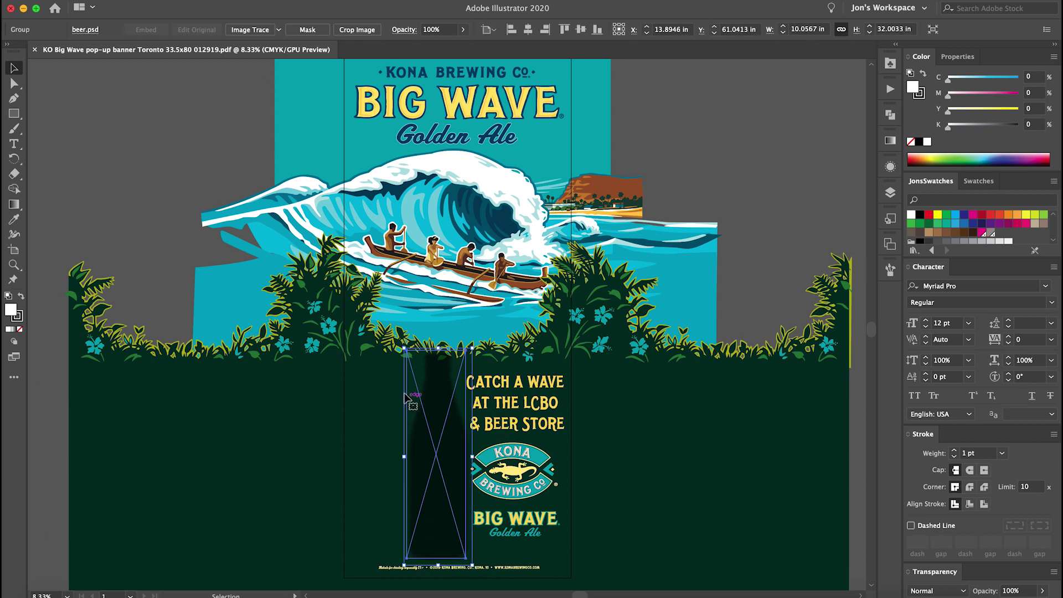
left_click(198, 165)
left_click(14, 250)
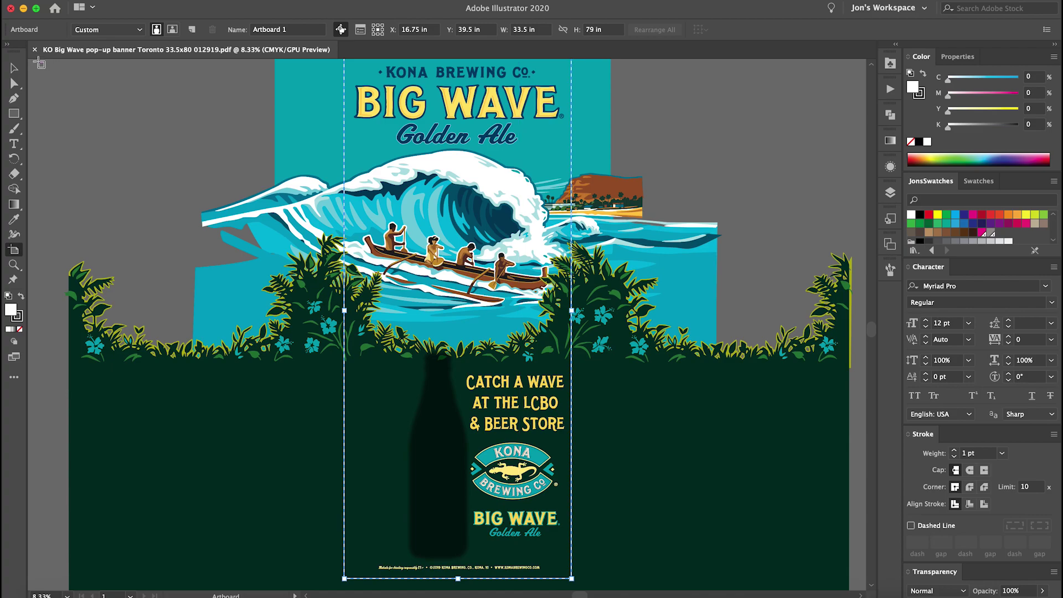
left_click(14, 68)
left_click(35, 49)
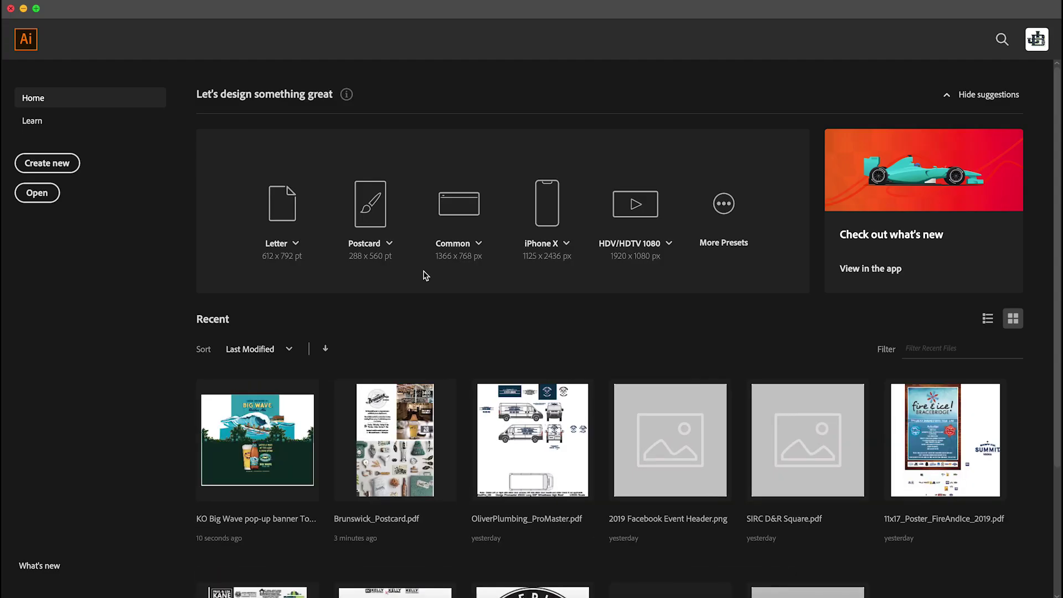
Step: Create a new 33.5 × 79 in single-artboard document with no bleed
key("super+n")
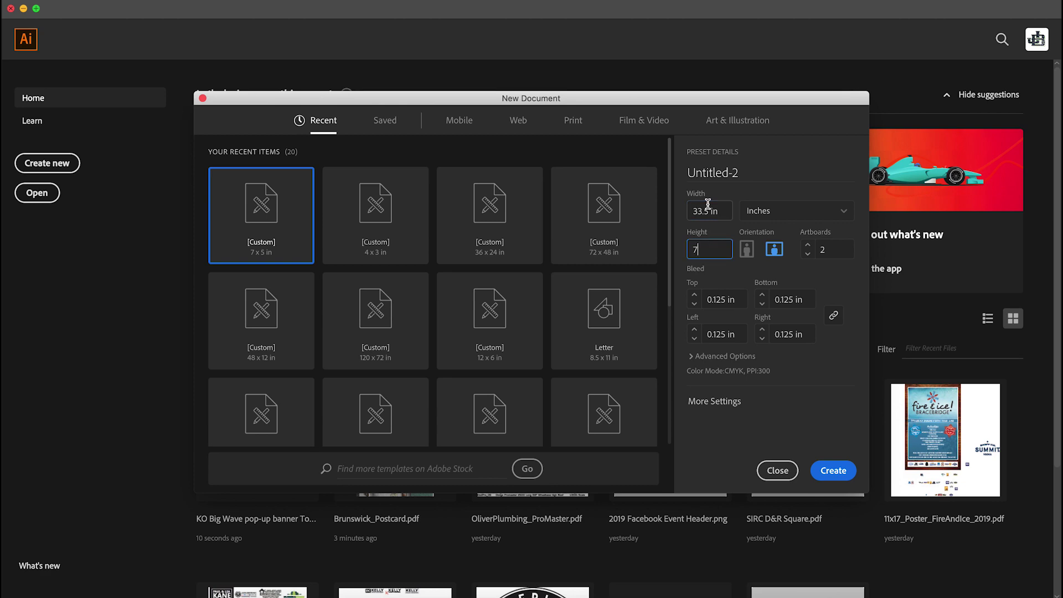
key("Return")
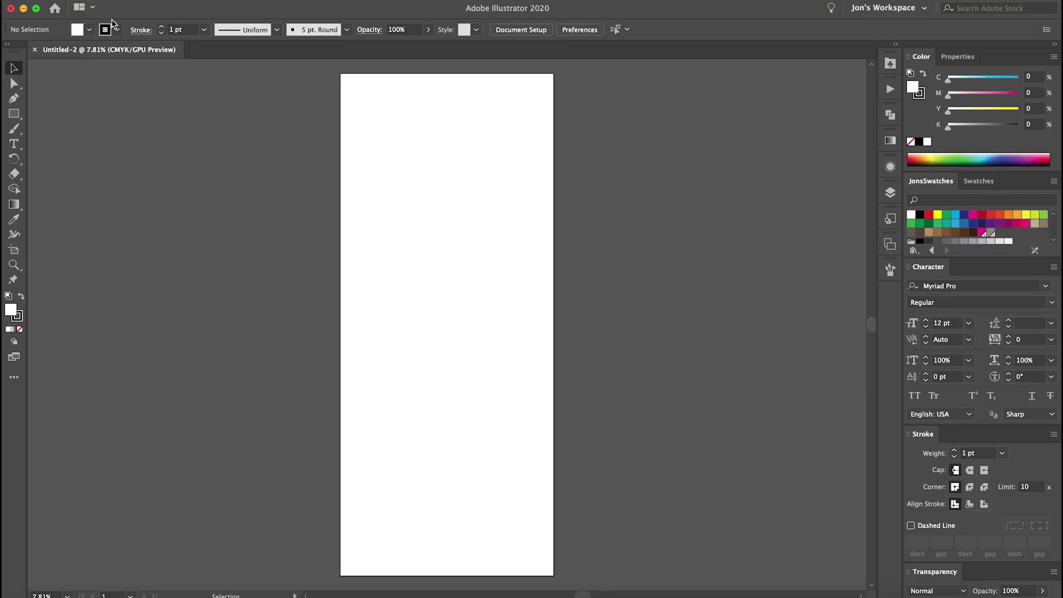
left_click(102, 0)
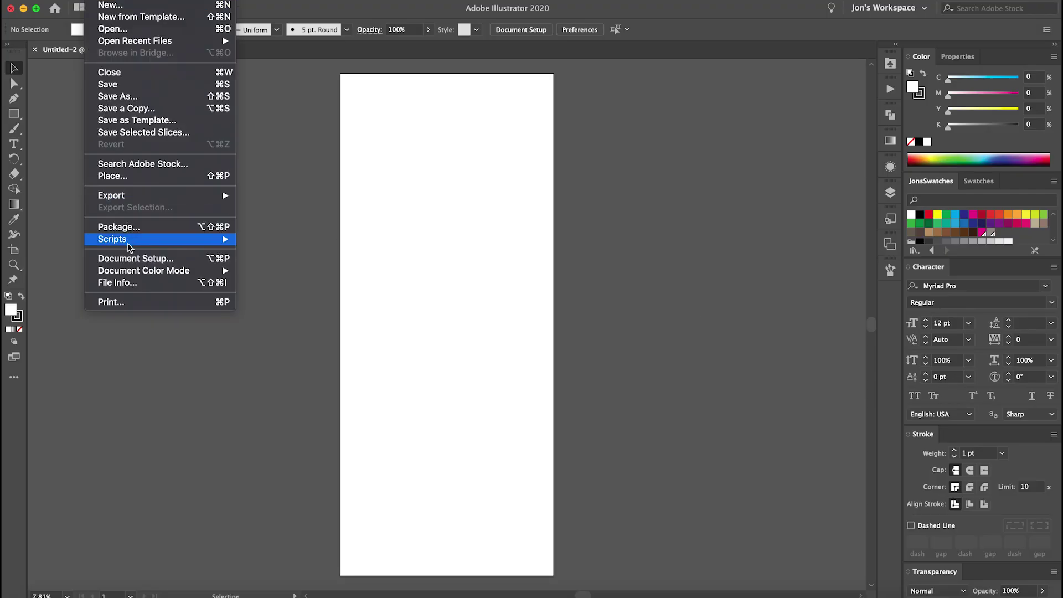
Step: Place the KO Big Wave banner PDF on the new artboard and embed it
left_click(125, 178)
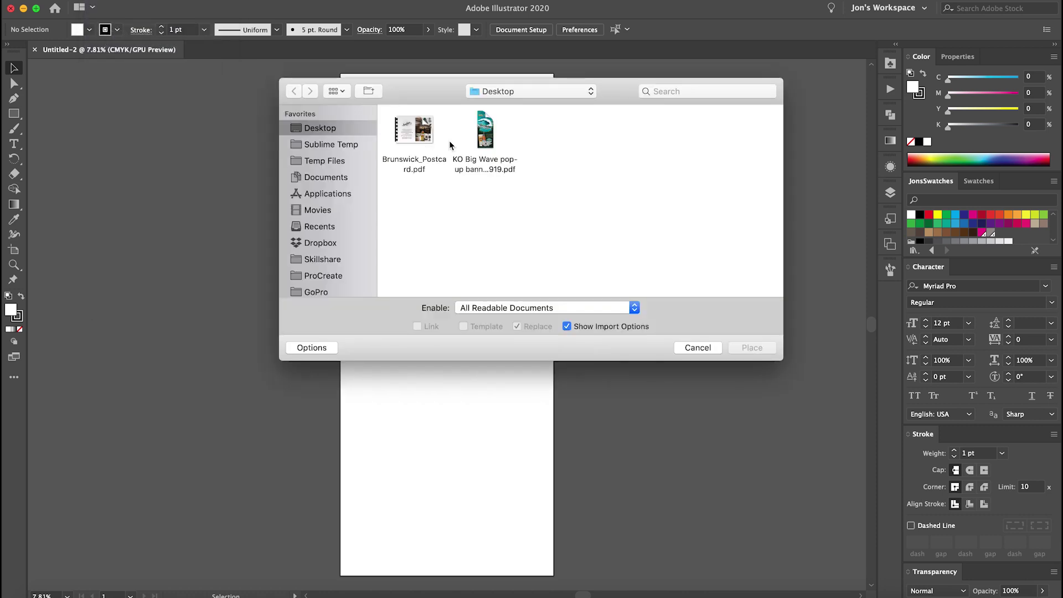
double_click(487, 126)
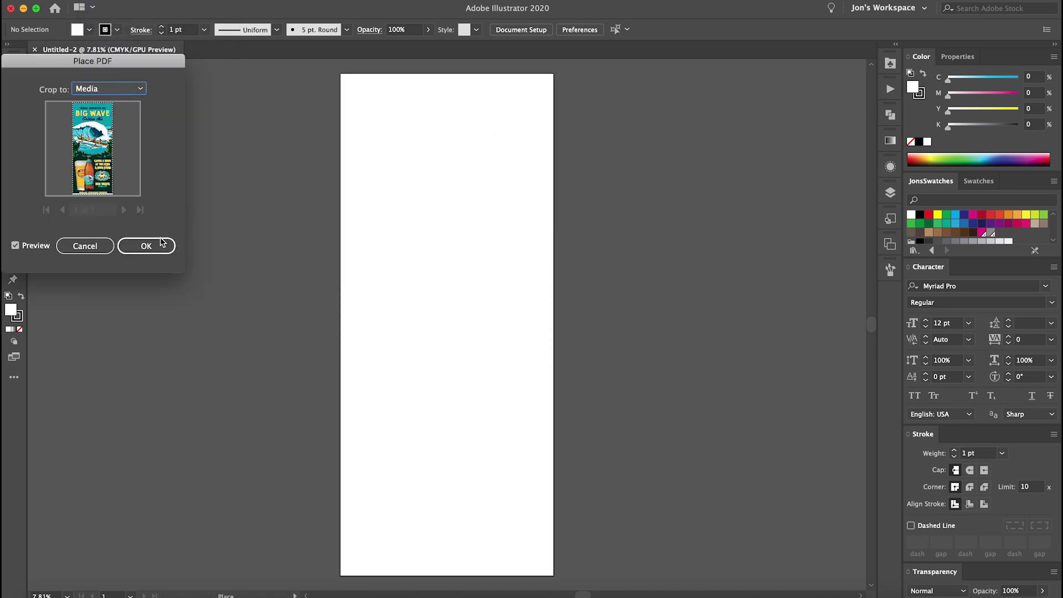
left_click(146, 245)
left_click(370, 176)
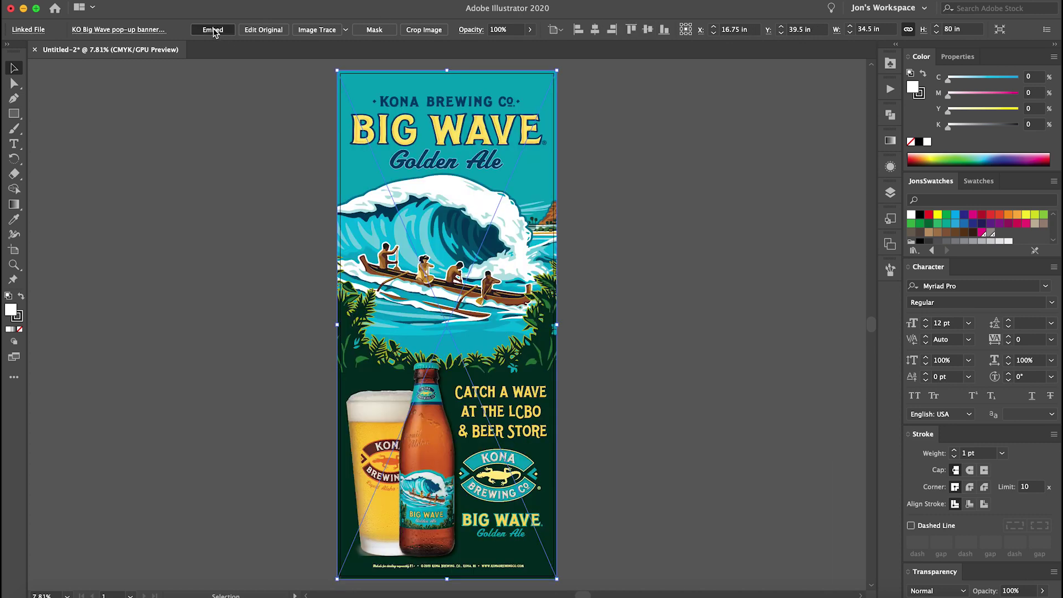
left_click(599, 315)
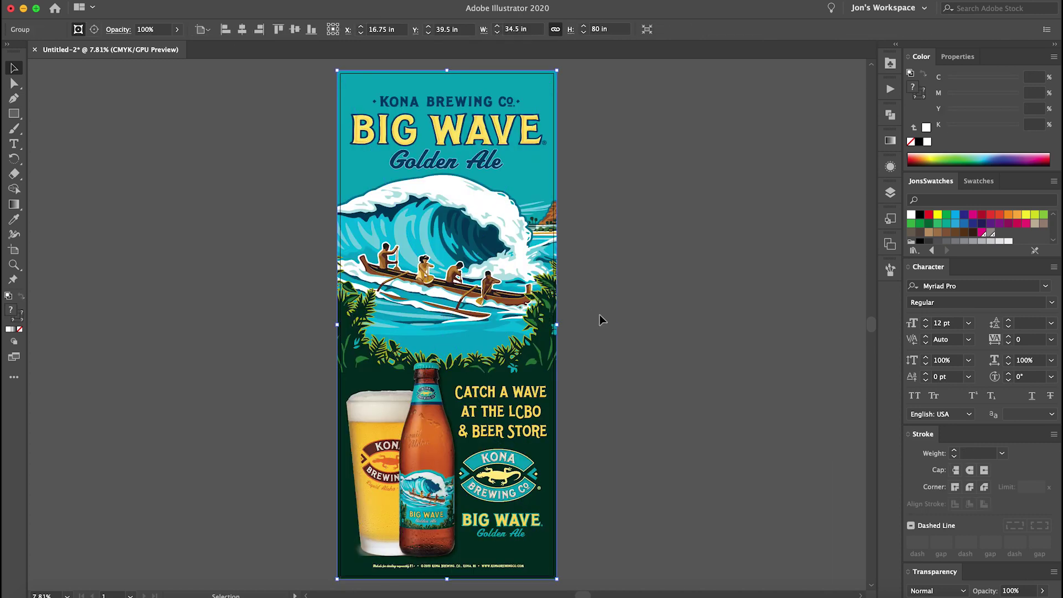
Step: Release the banner group's clipping mask with Cmd+Option+7 to reveal the hidden artwork
left_click(396, 481)
left_click(664, 432)
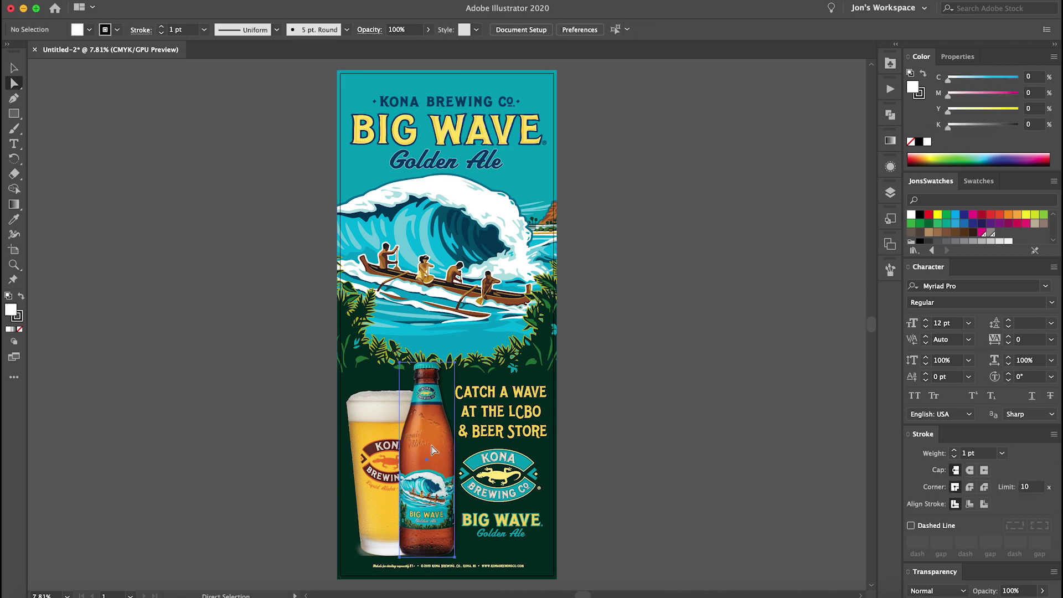
key("a")
left_click(497, 428)
left_click(696, 192)
key("v")
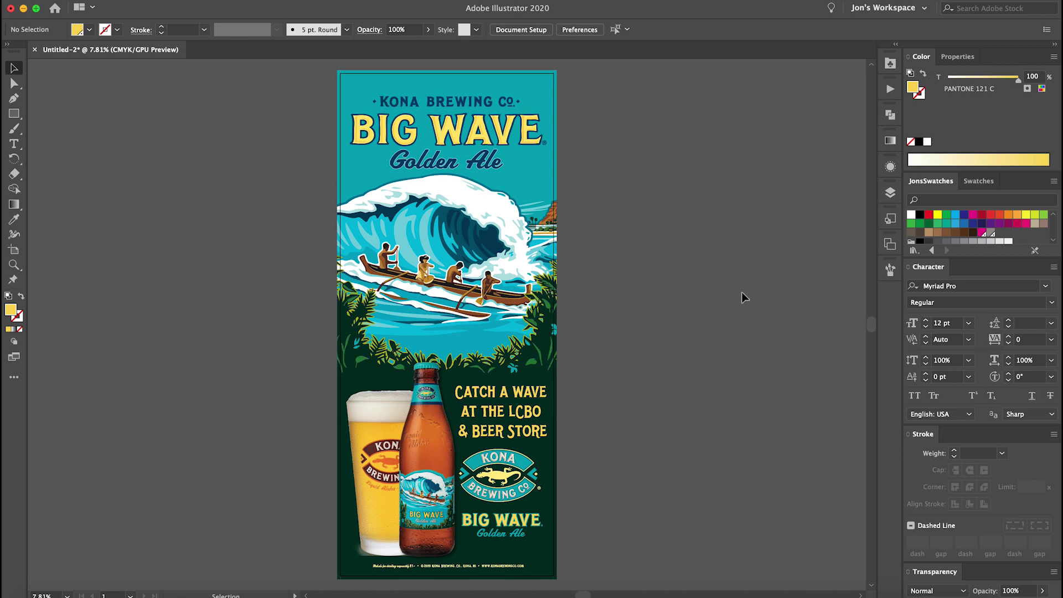
left_click(464, 314)
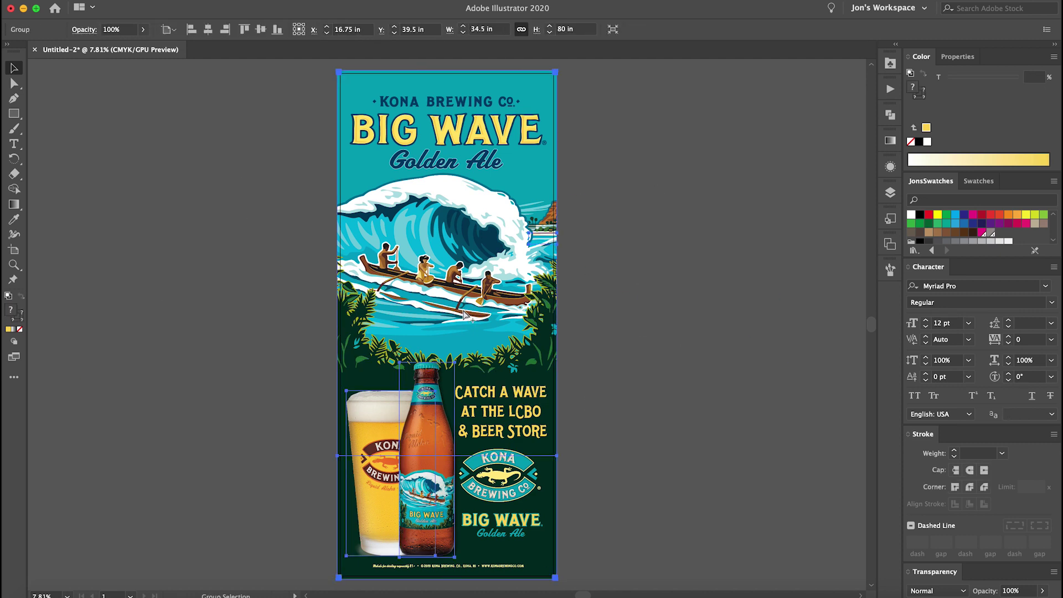
key("super+alt+7")
left_click(645, 216)
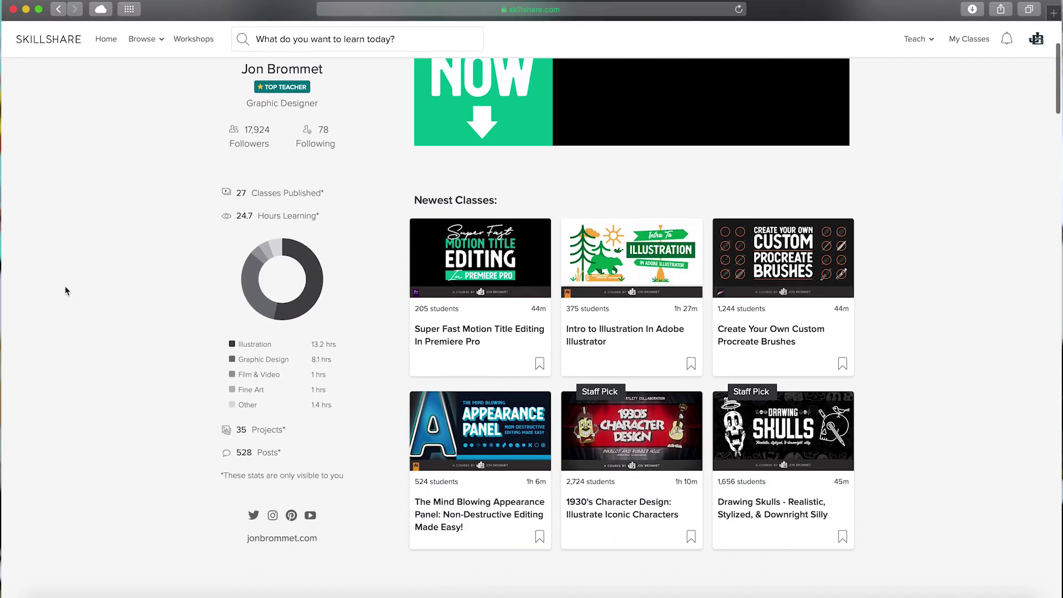
Step: Scroll the Skillshare teacher profile past Newest and Most Popular Classes to More of my Classes
scroll(65, 287, "down", 3)
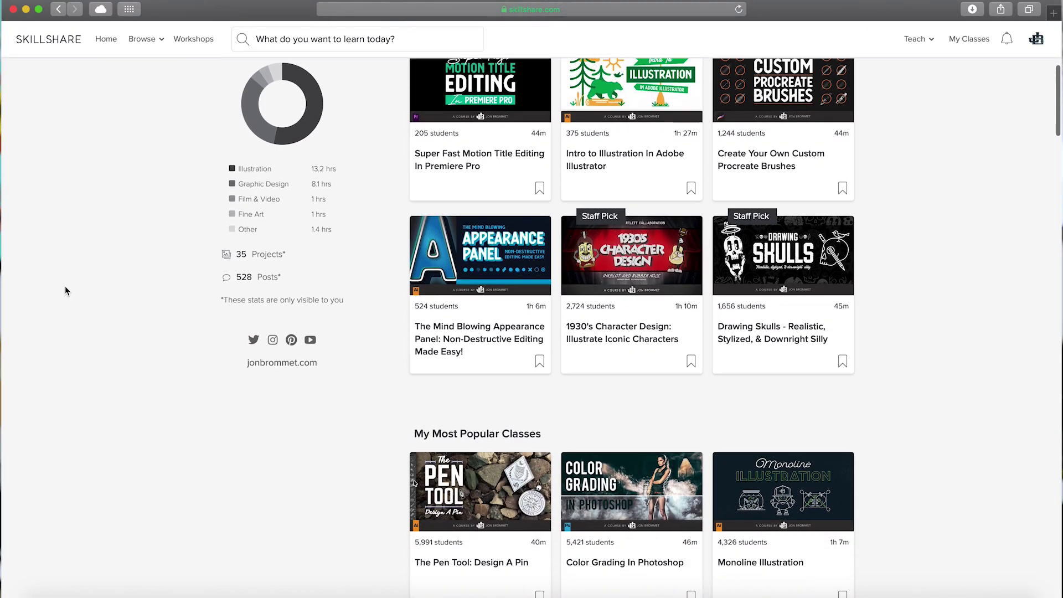
scroll(64, 288, "down", 6)
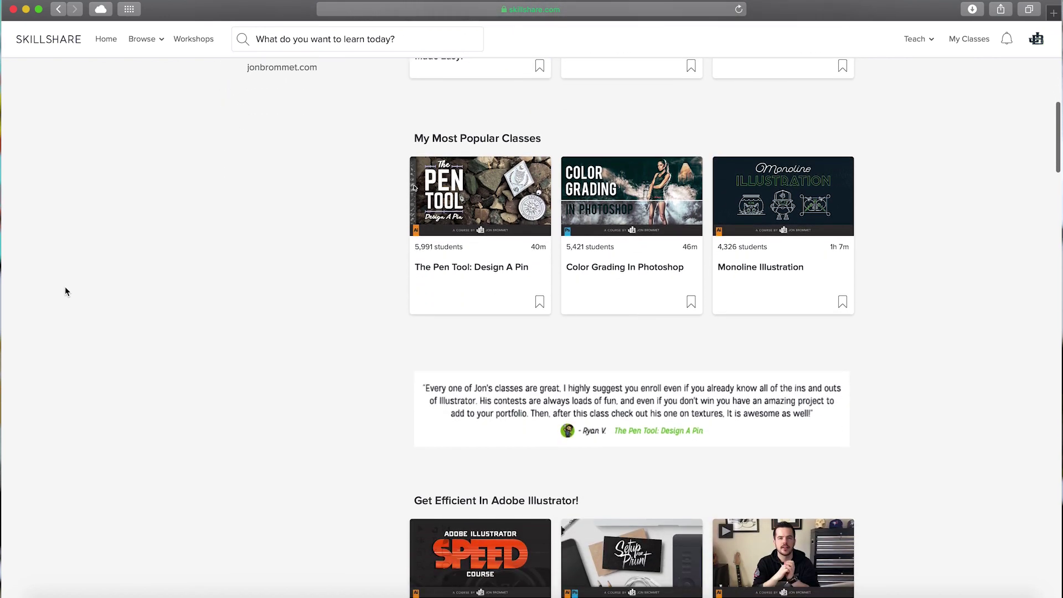
scroll(65, 287, "down", 5)
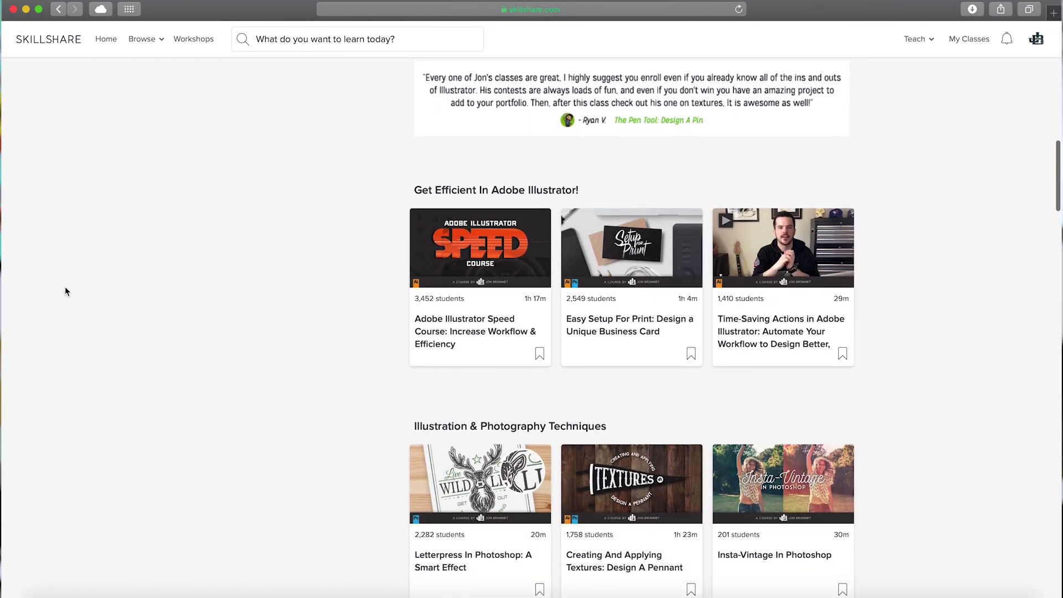
scroll(65, 287, "down", 4)
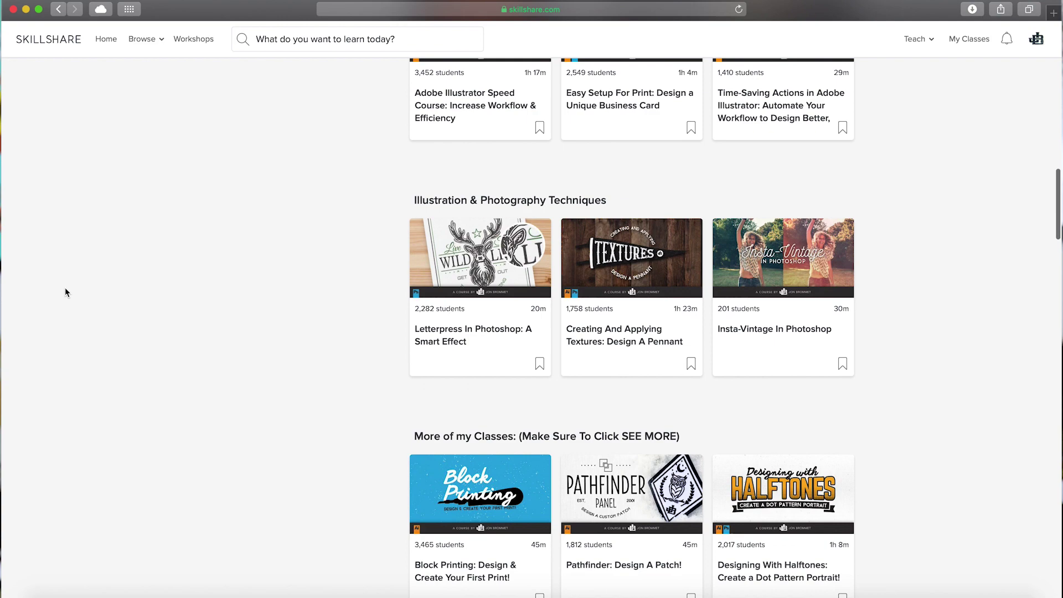
scroll(65, 288, "down", 5)
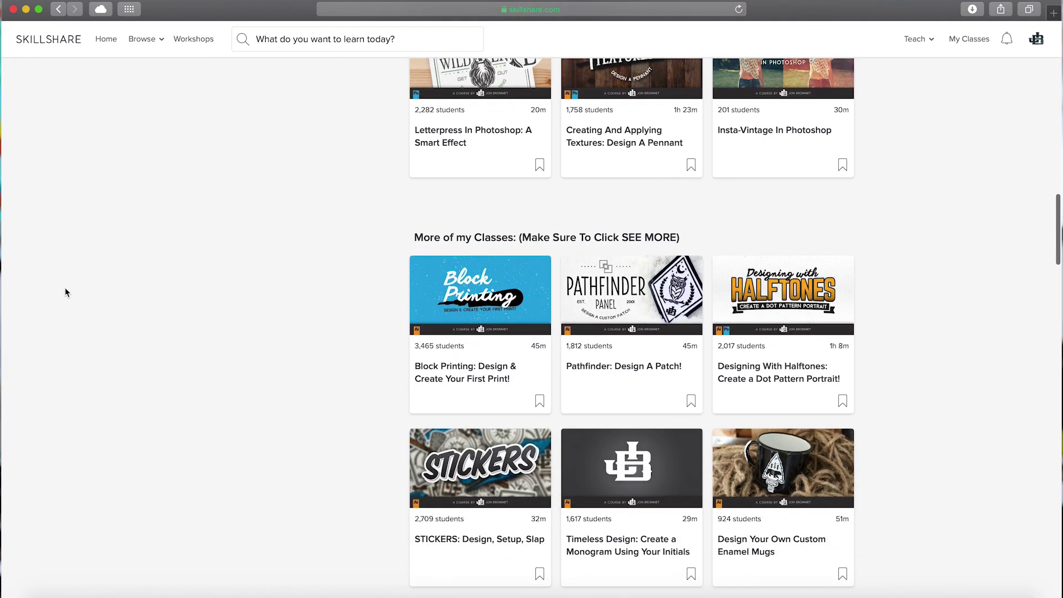